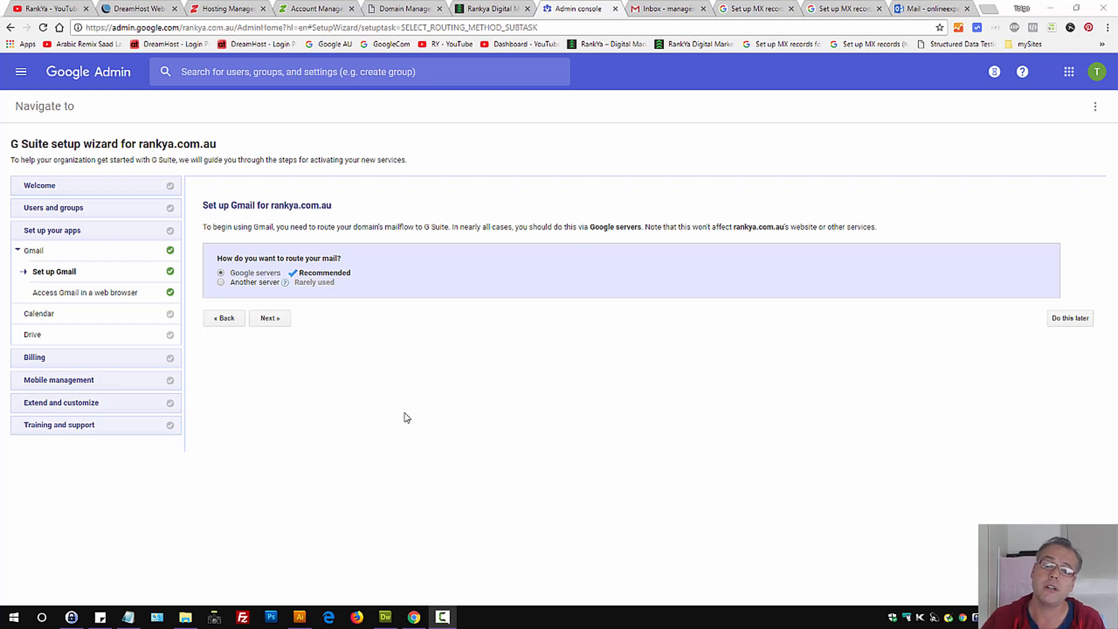
# - Examine the G Suite MX record values in Google's help article, along with the rankya.com.au website and Hosting Manager home page
pyautogui.click(492, 7)
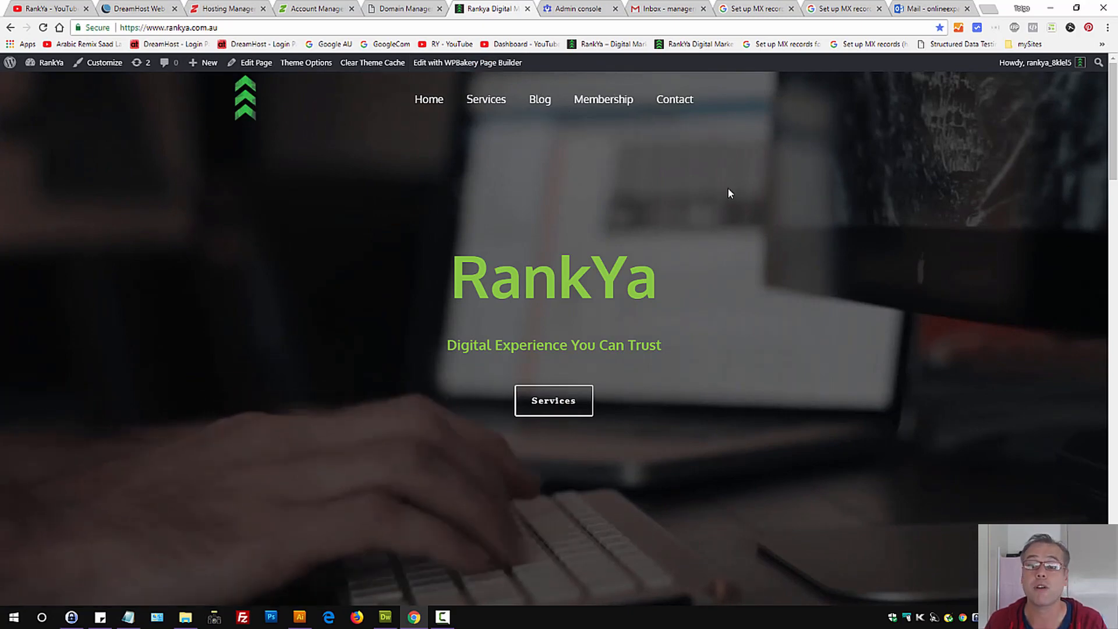
pyautogui.click(760, 11)
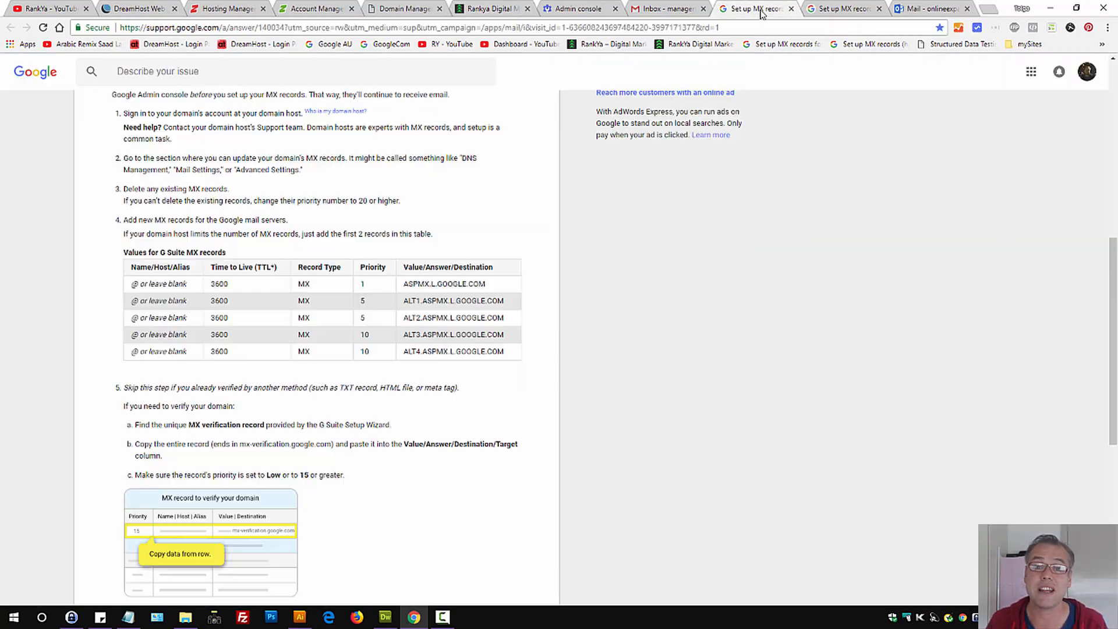
pyautogui.tripleClick(442, 284)
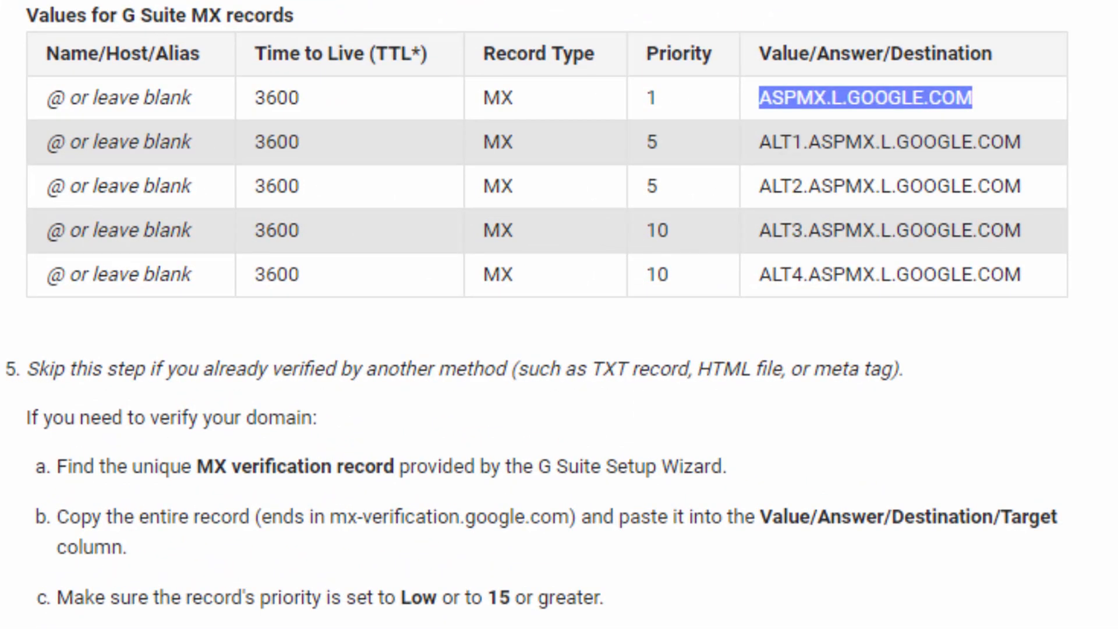
pyautogui.tripleClick(831, 113)
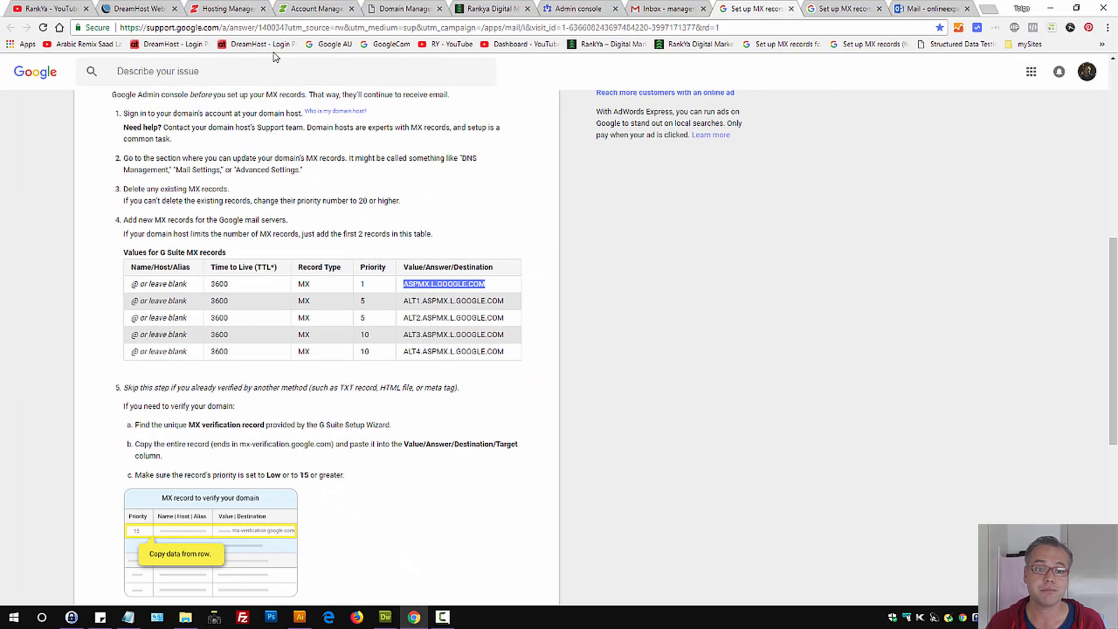
pyautogui.click(227, 7)
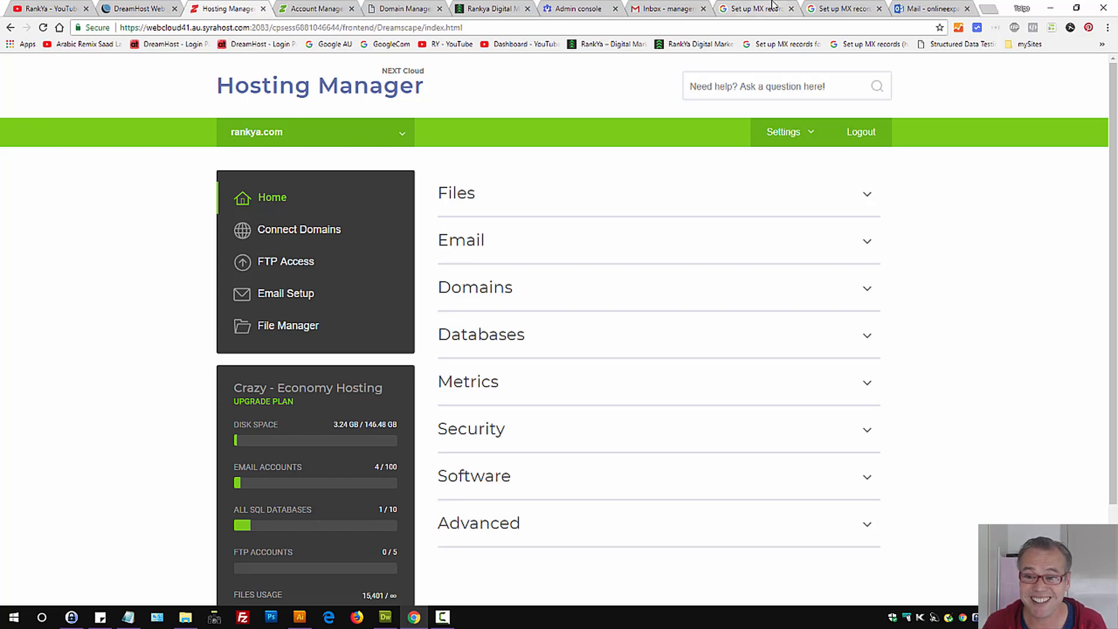
pyautogui.click(755, 8)
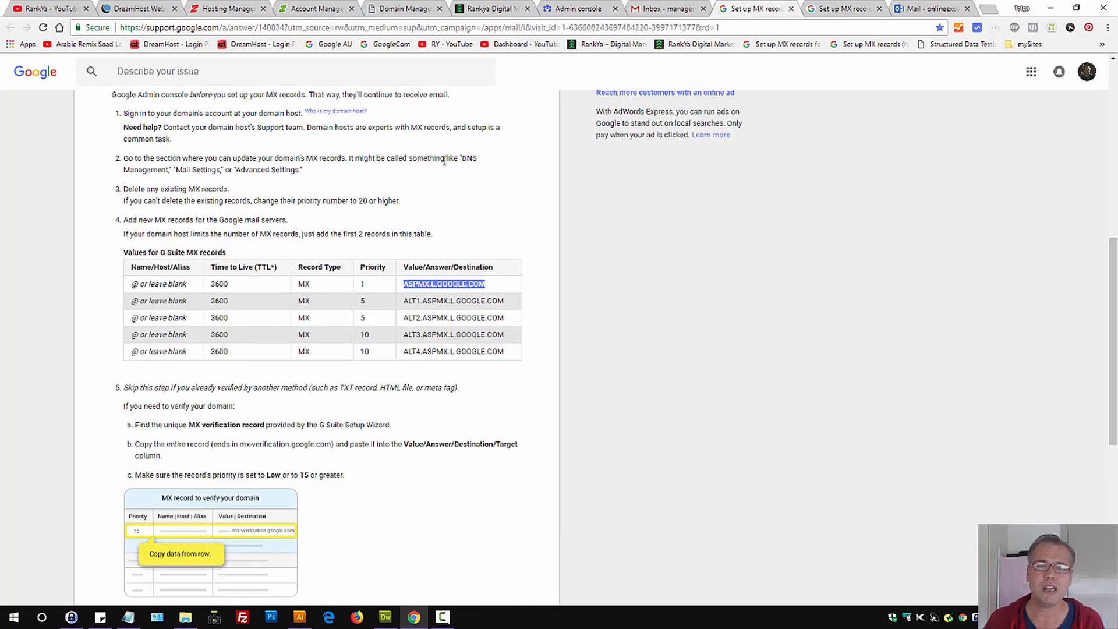
pyautogui.click(211, 6)
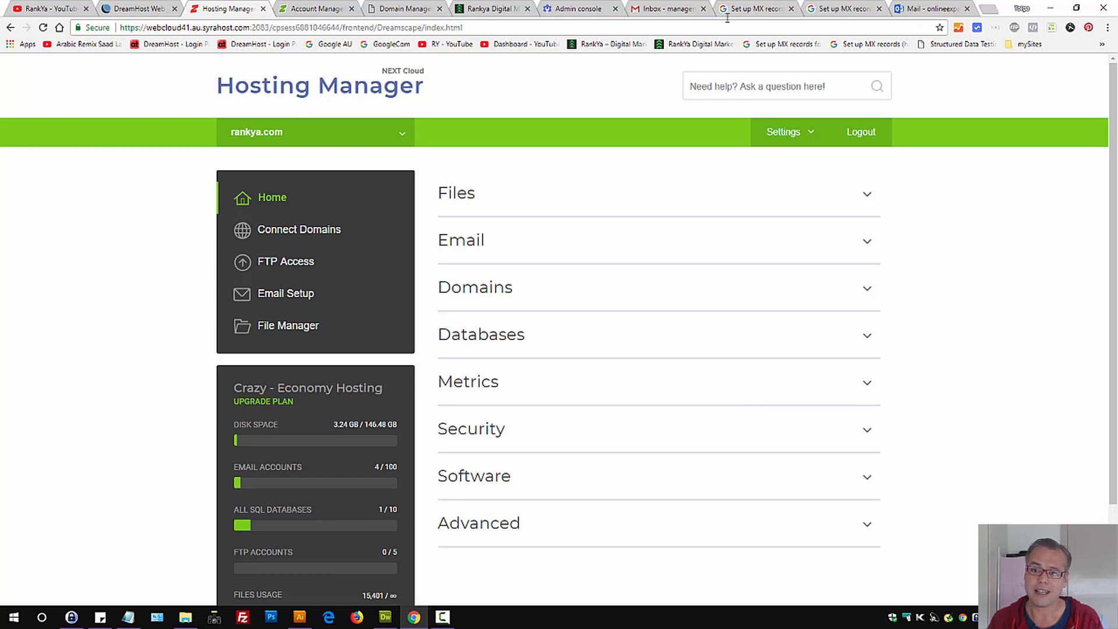
pyautogui.click(755, 8)
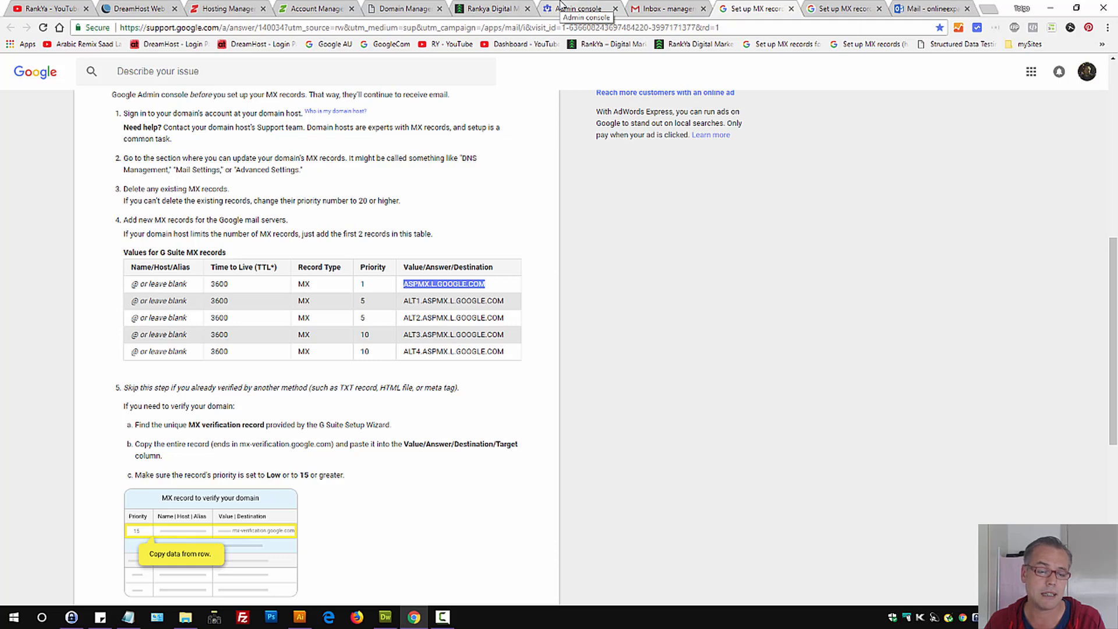
# - Compare DreamHost's custom MX records for rankya.com.au with the G Suite MX values in Google's help article
pyautogui.click(132, 6)
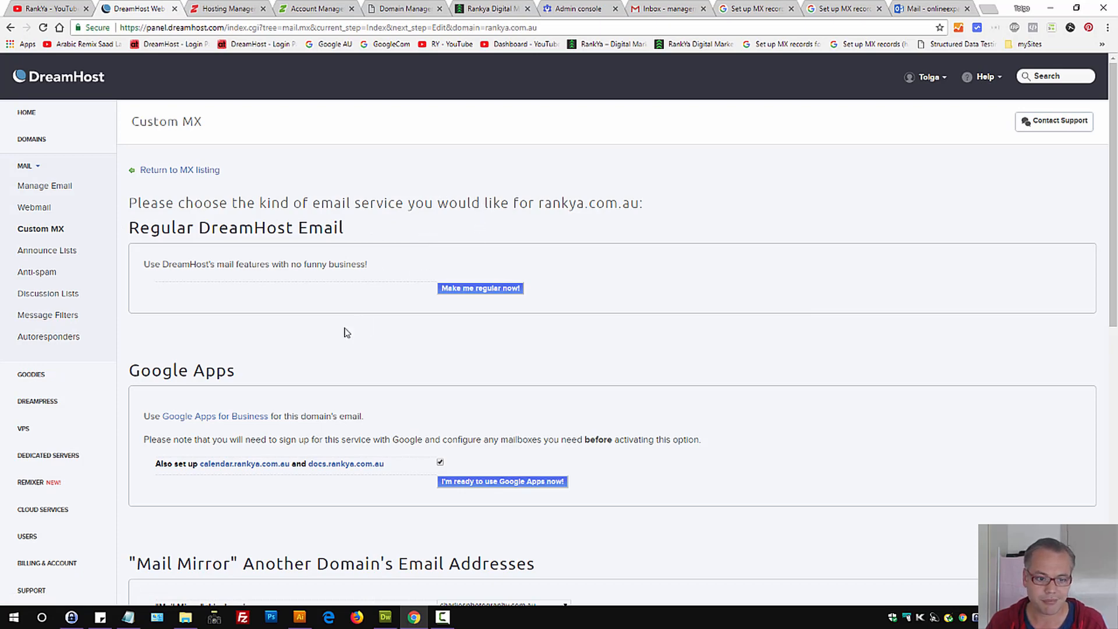
pyautogui.scroll(-8, 347, 332)
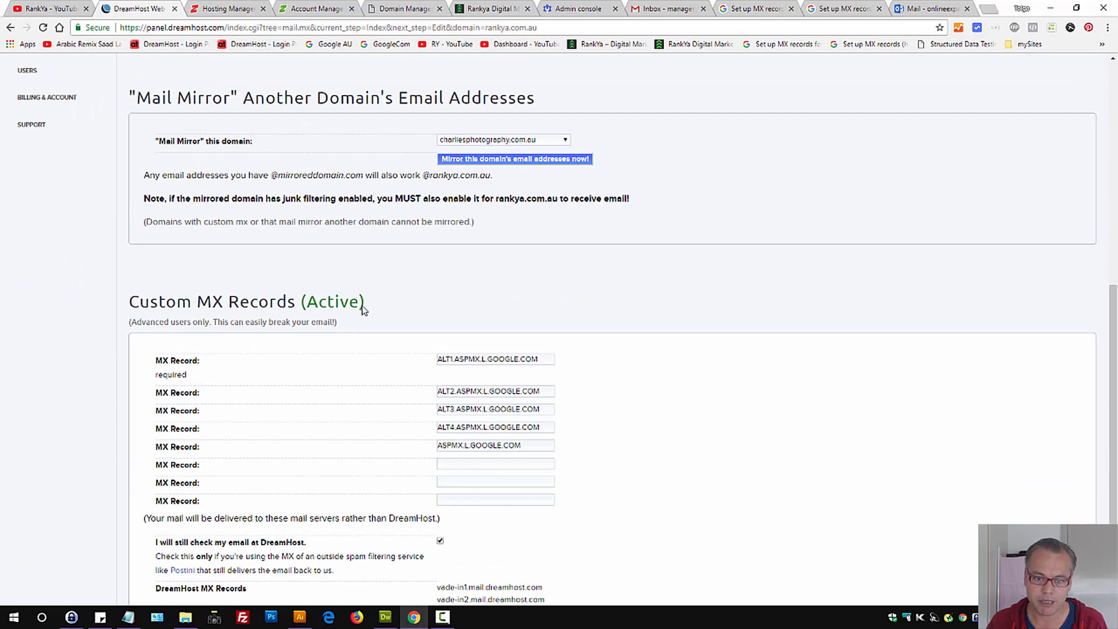
pyautogui.scroll(-2, 591, 315)
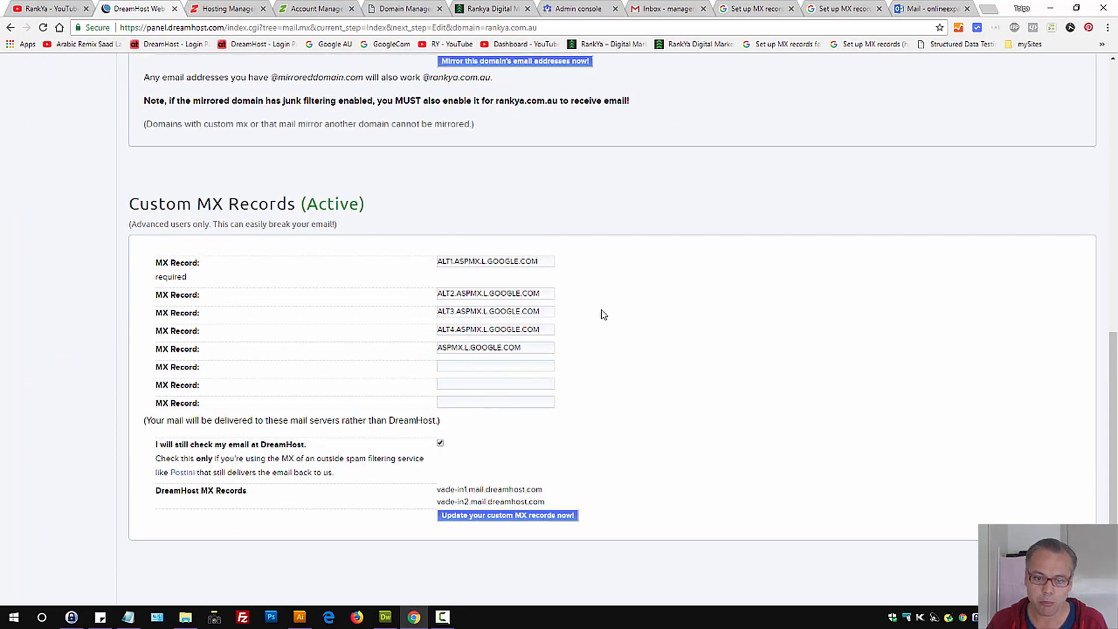
pyautogui.tripleClick(460, 261)
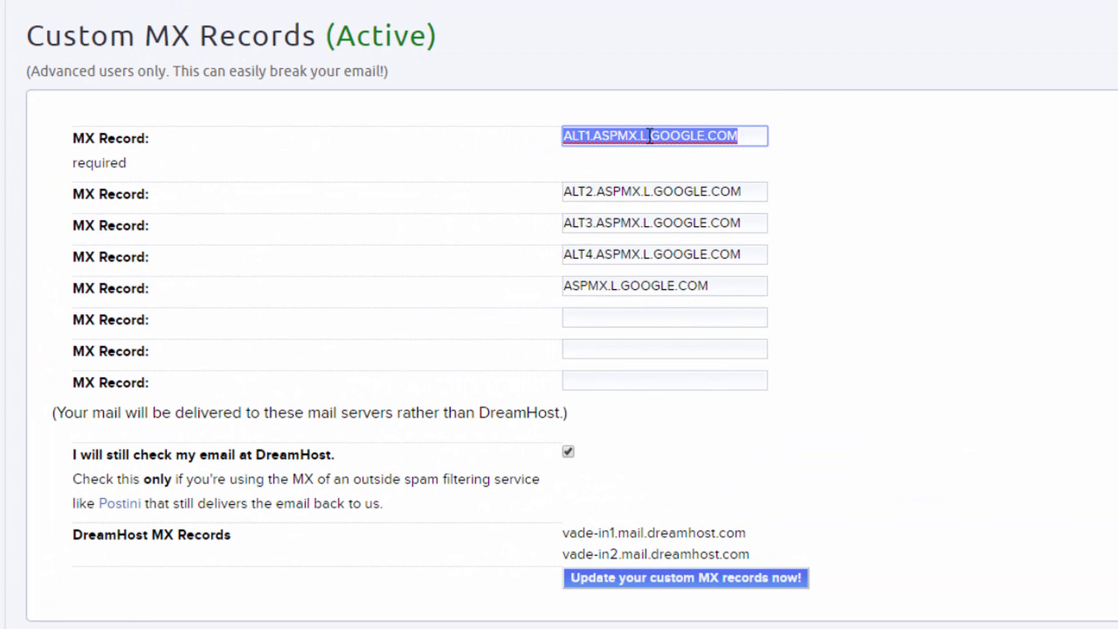
pyautogui.hotkey('ctrl', 'Tab')
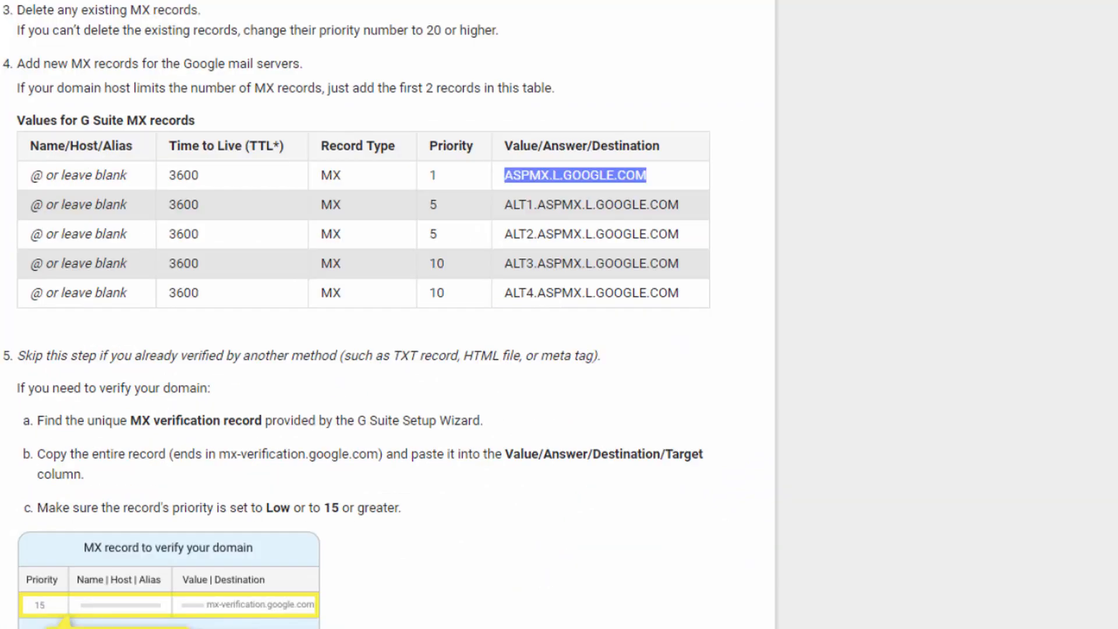
pyautogui.doubleClick(559, 174)
pyautogui.hotkey('ctrl', 'Tab')
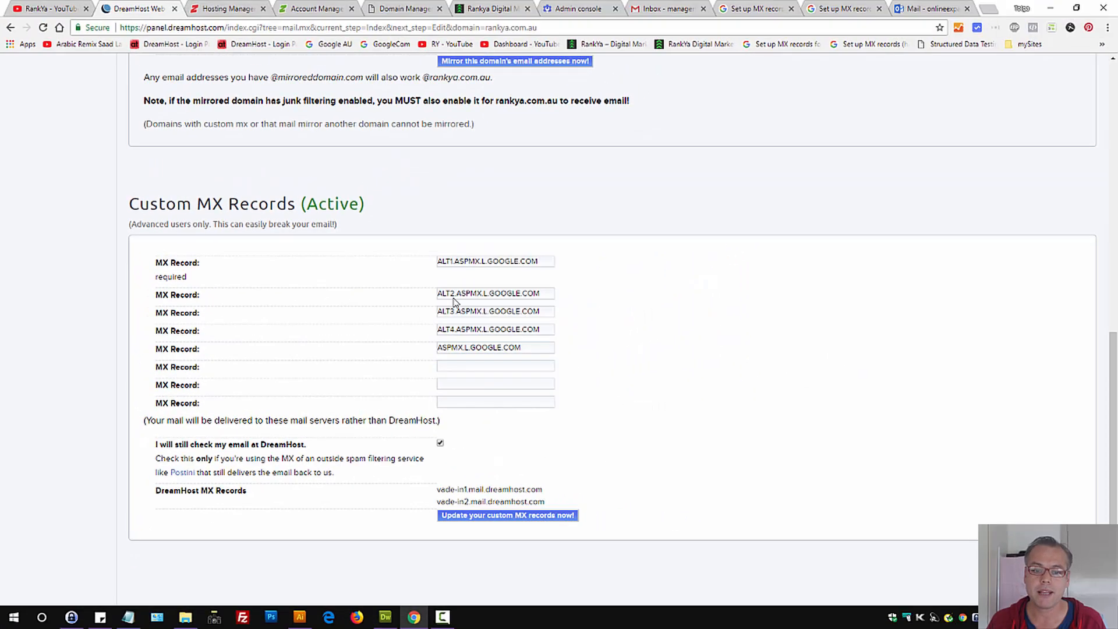
pyautogui.tripleClick(459, 296)
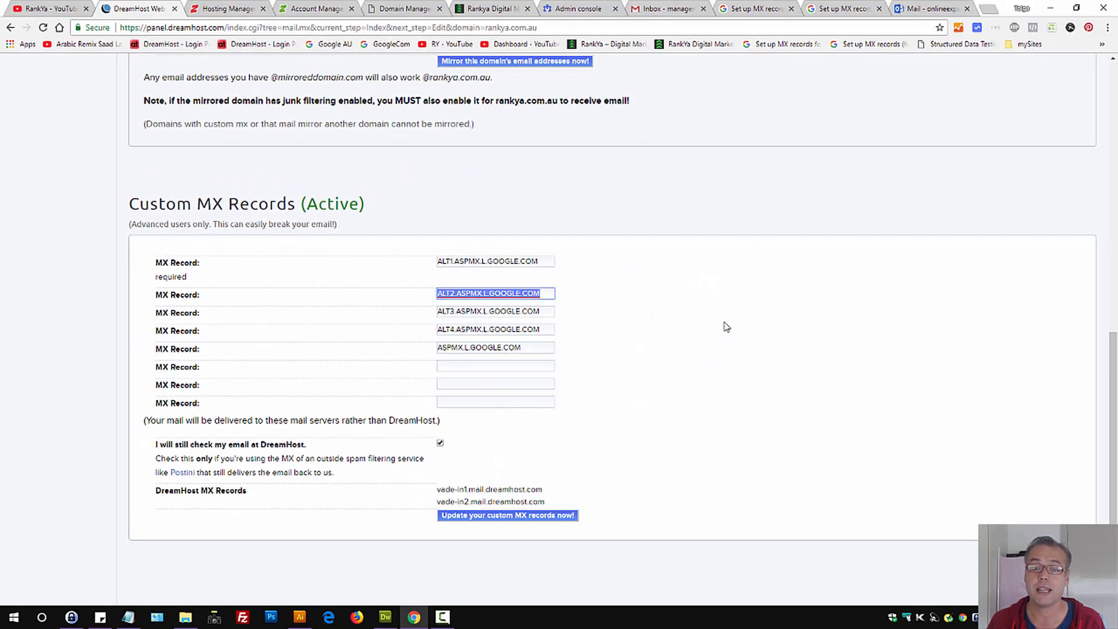
pyautogui.click(711, 323)
pyautogui.click(755, 9)
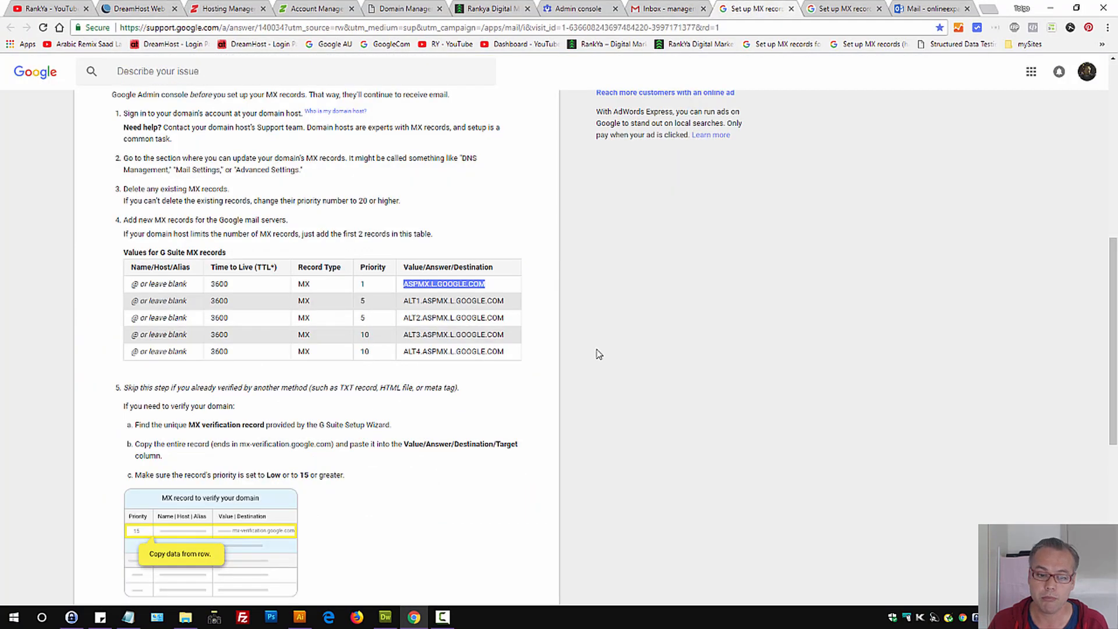
pyautogui.doubleClick(405, 286)
pyautogui.moveTo(406, 285); pyautogui.dragTo(521, 354)
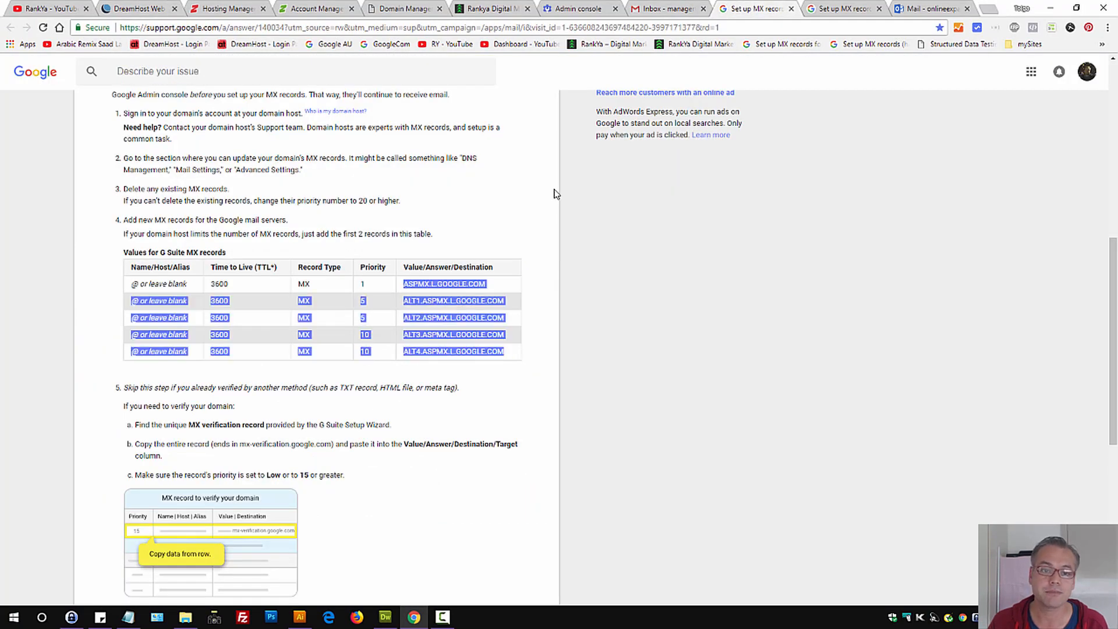
pyautogui.click(463, 180)
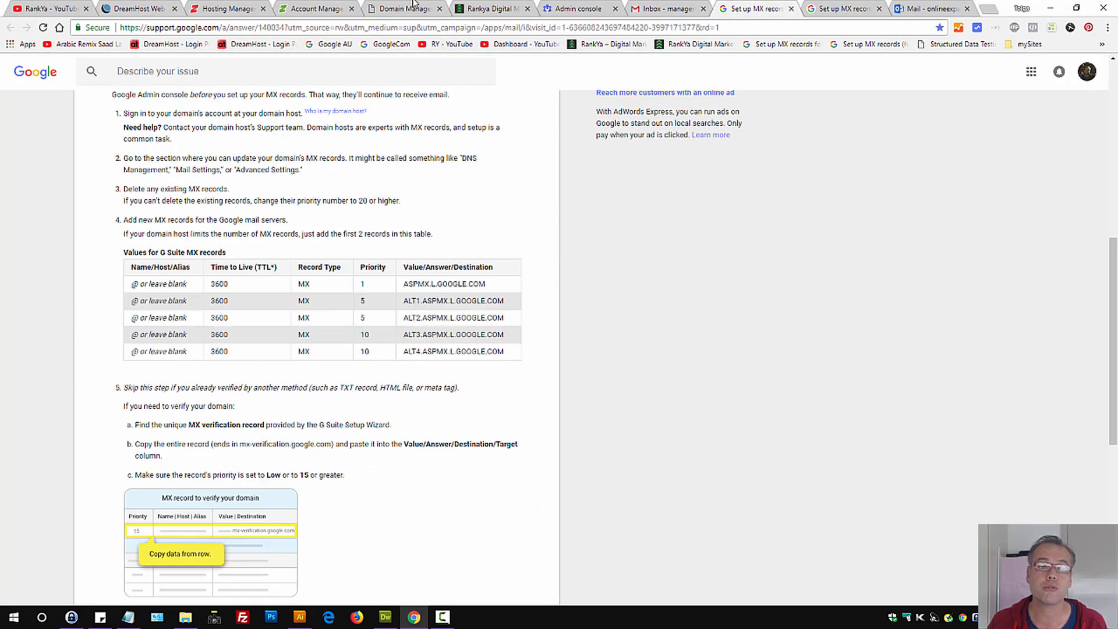
# - Switch to the Crazy Domains account page and start a new MX record in rankya.com's DNS settings
pyautogui.click(335, 10)
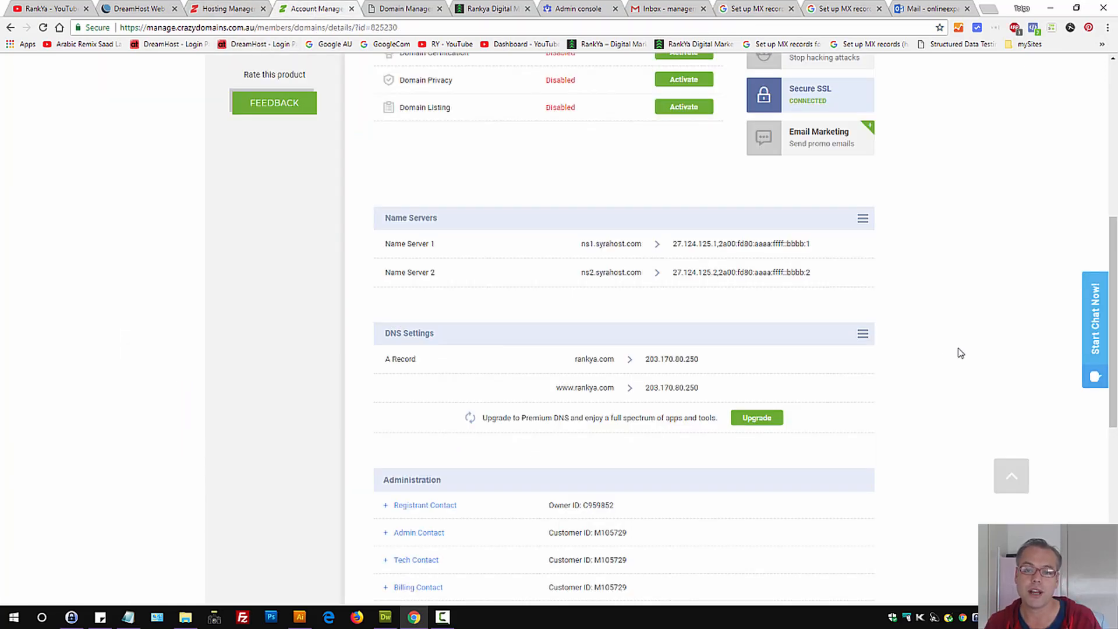
pyautogui.moveTo(1114, 322); pyautogui.dragTo(1114, 269)
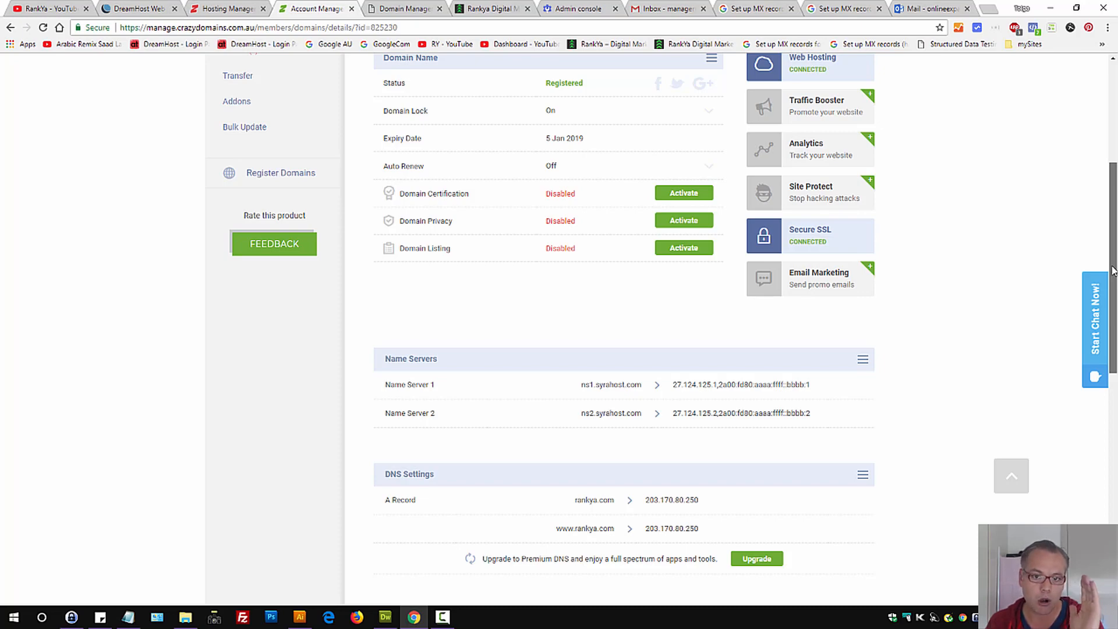
pyautogui.moveTo(1114, 269); pyautogui.dragTo(1116, 306)
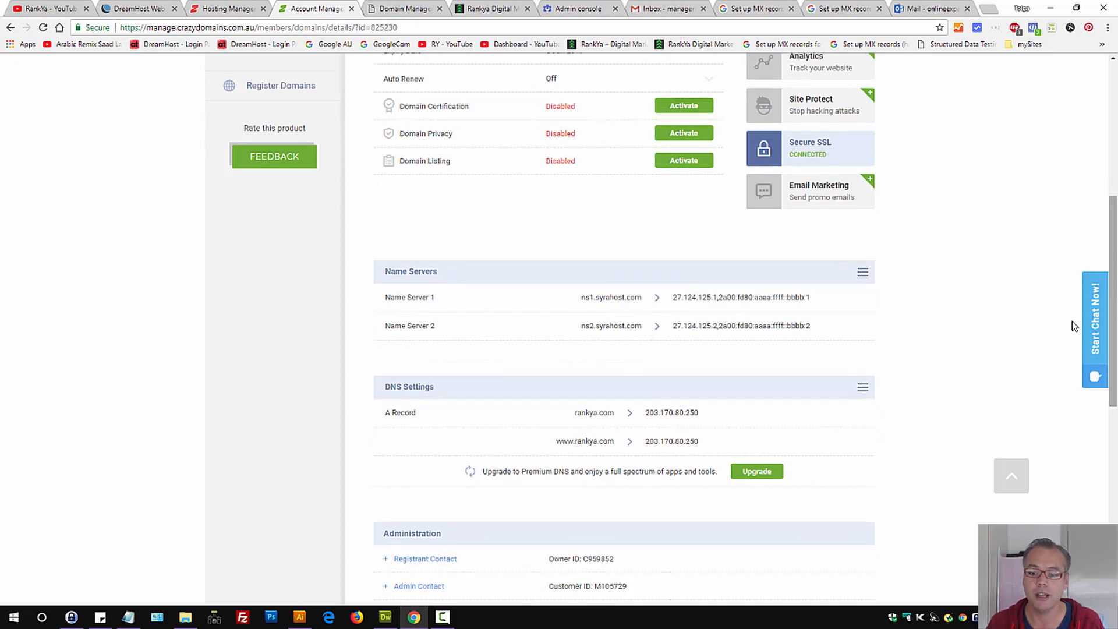
pyautogui.click(862, 389)
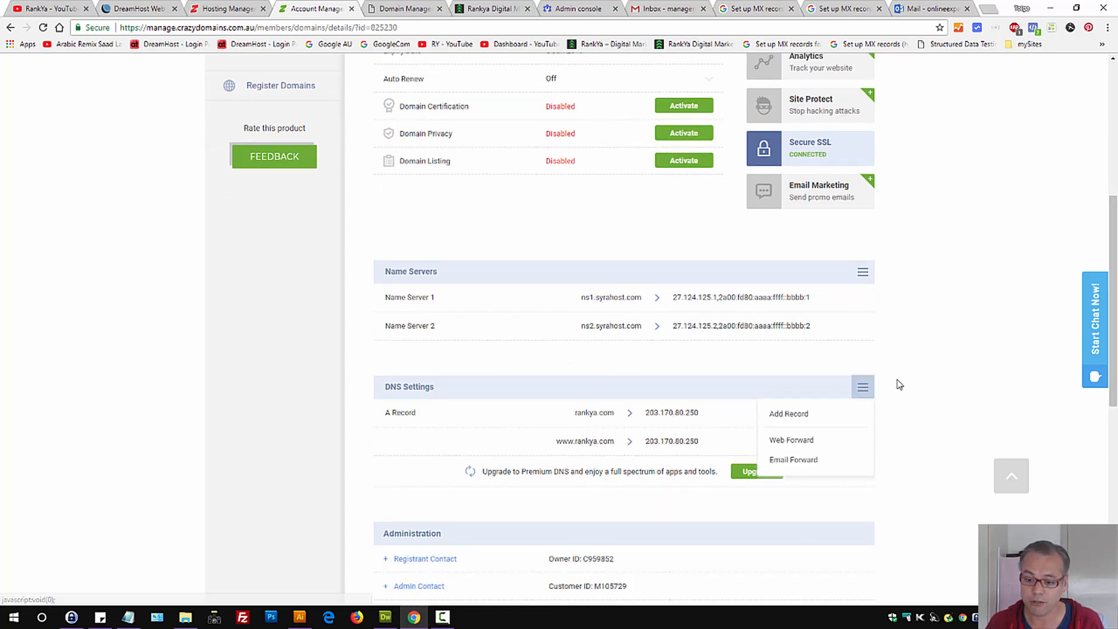
pyautogui.click(789, 416)
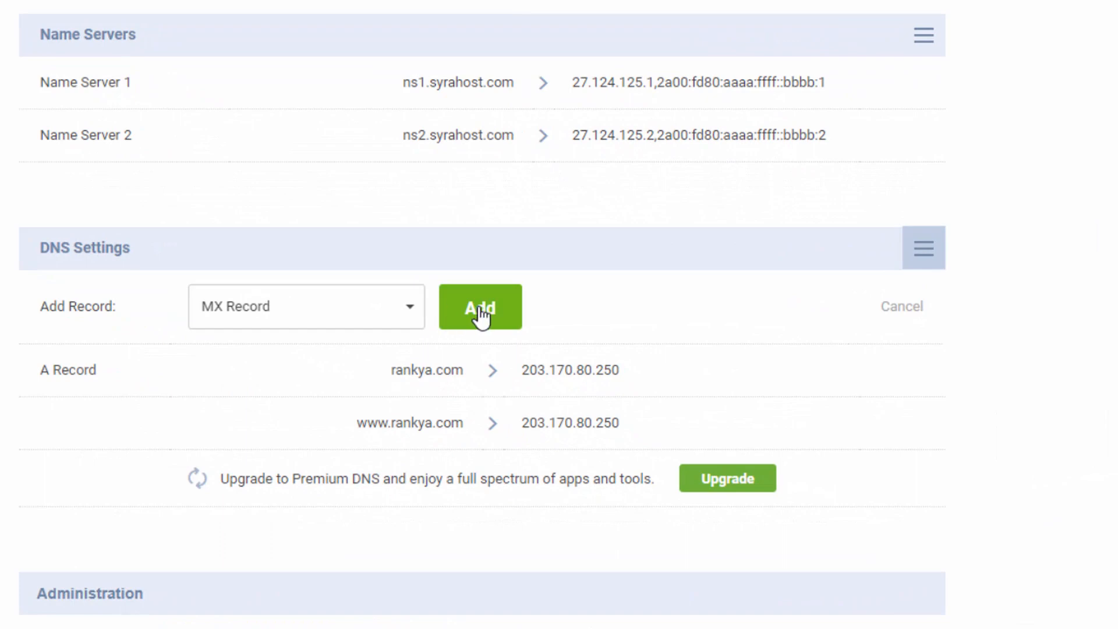
pyautogui.click(481, 314)
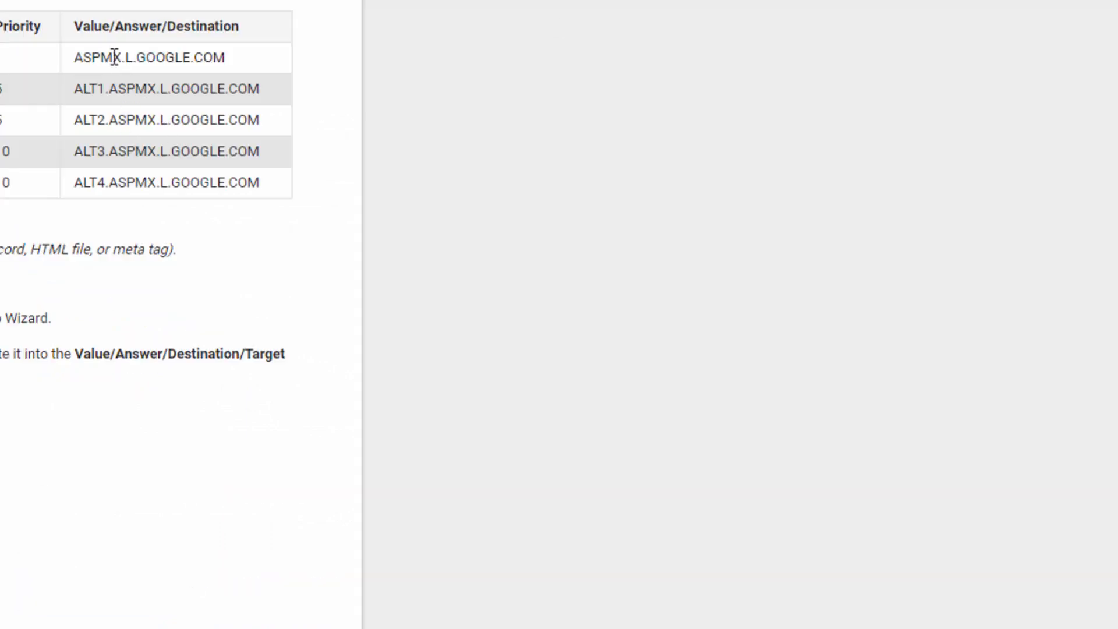
# - Copy ASPMX.L.GOOGLE.COM from Google's MX table, assign it to the new MX record with priority 1, and save the record
pyautogui.tripleClick(115, 57)
pyautogui.rightClick(115, 57)
pyautogui.click(156, 72)
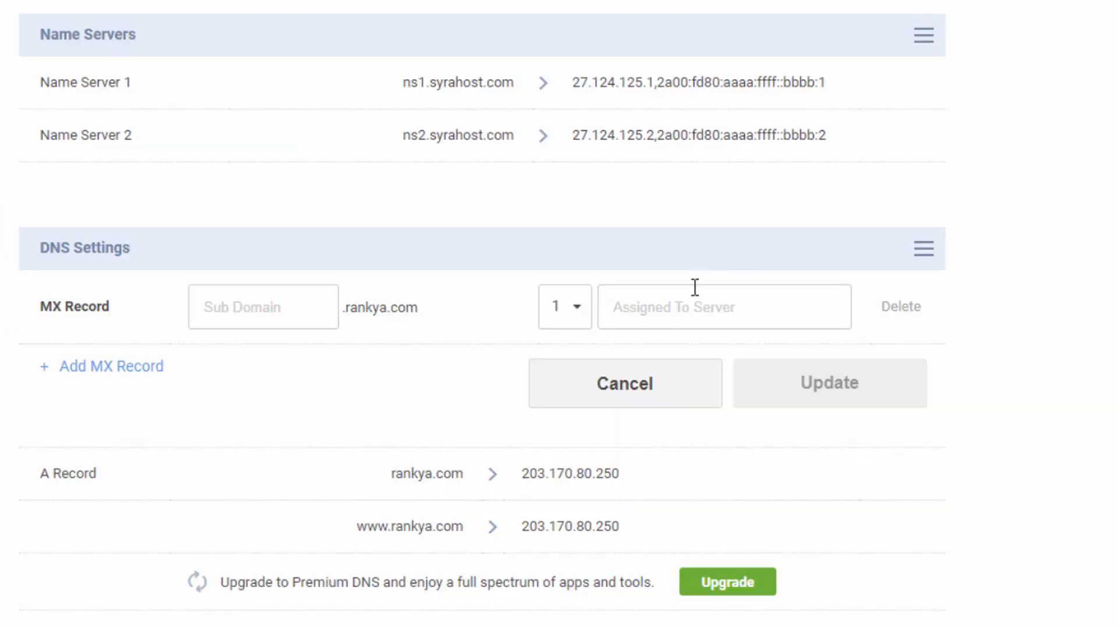
pyautogui.click(677, 309)
pyautogui.hotkey('ctrl', 'v')
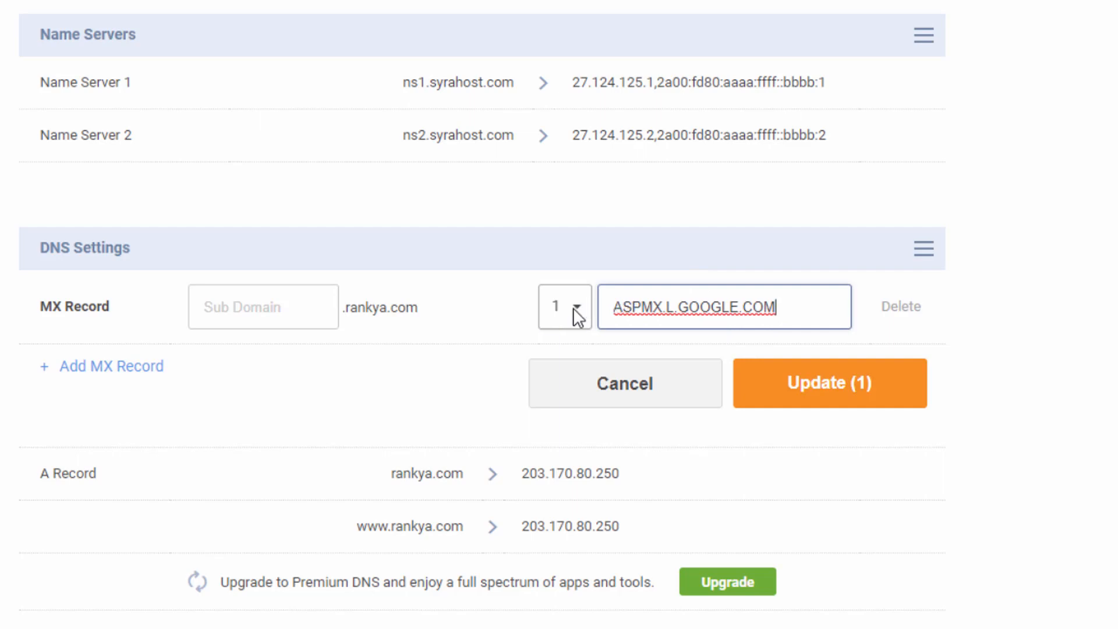
pyautogui.click(812, 390)
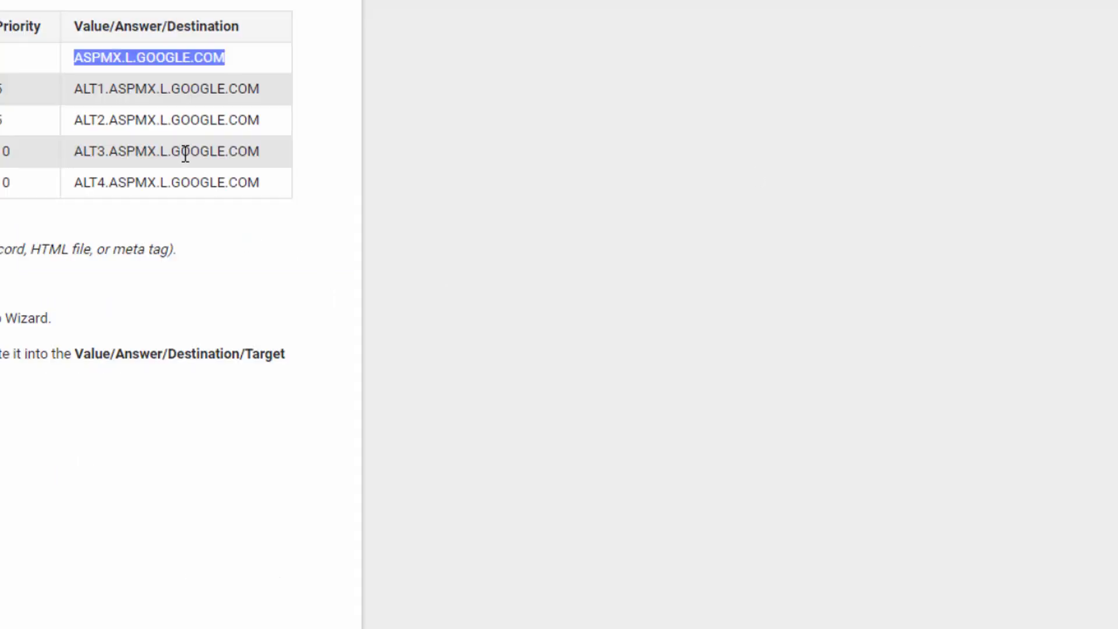
# - Copy ALT1.ASPMX.L.GOOGLE.COM from Google's MX table and start another MX record in rankya.com's DNS settings
pyautogui.doubleClick(162, 95)
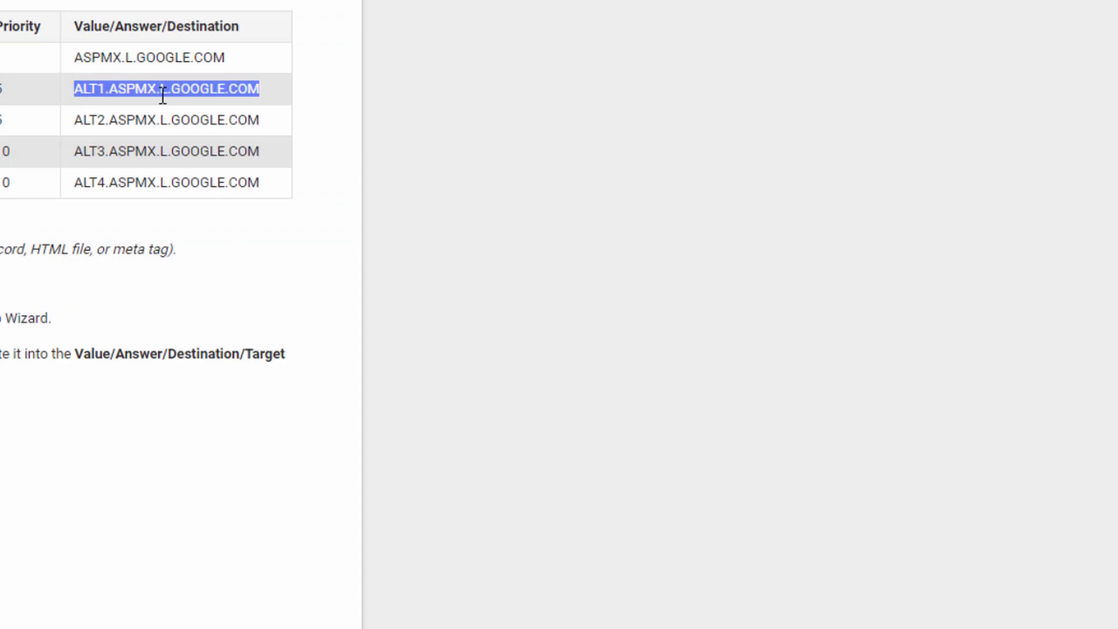
pyautogui.rightClick(163, 99)
pyautogui.click(221, 110)
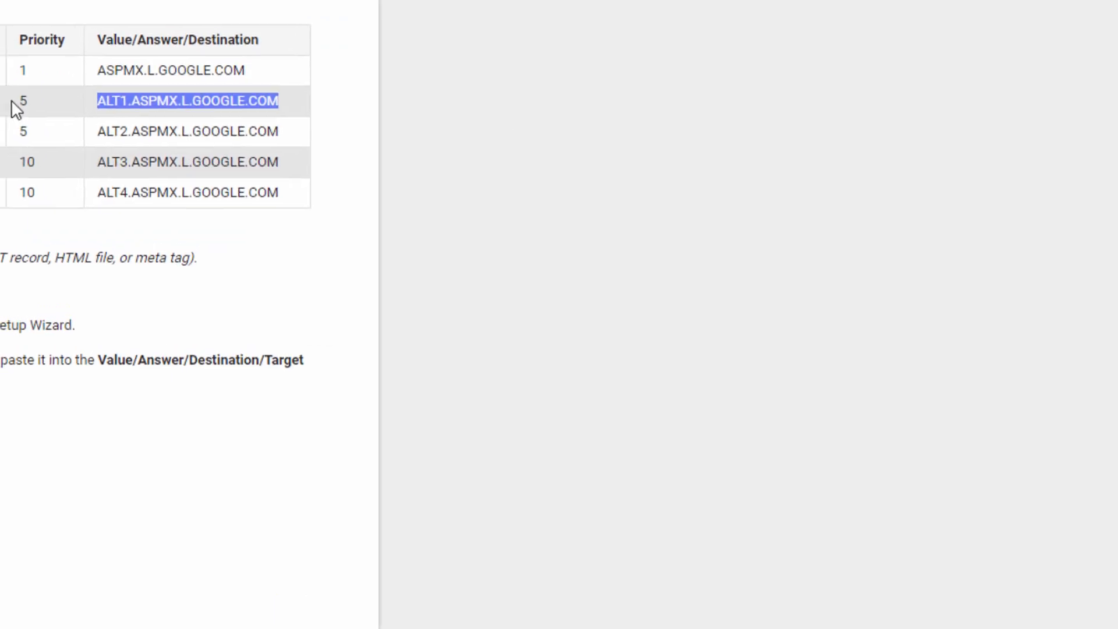
pyautogui.doubleClick(18, 100)
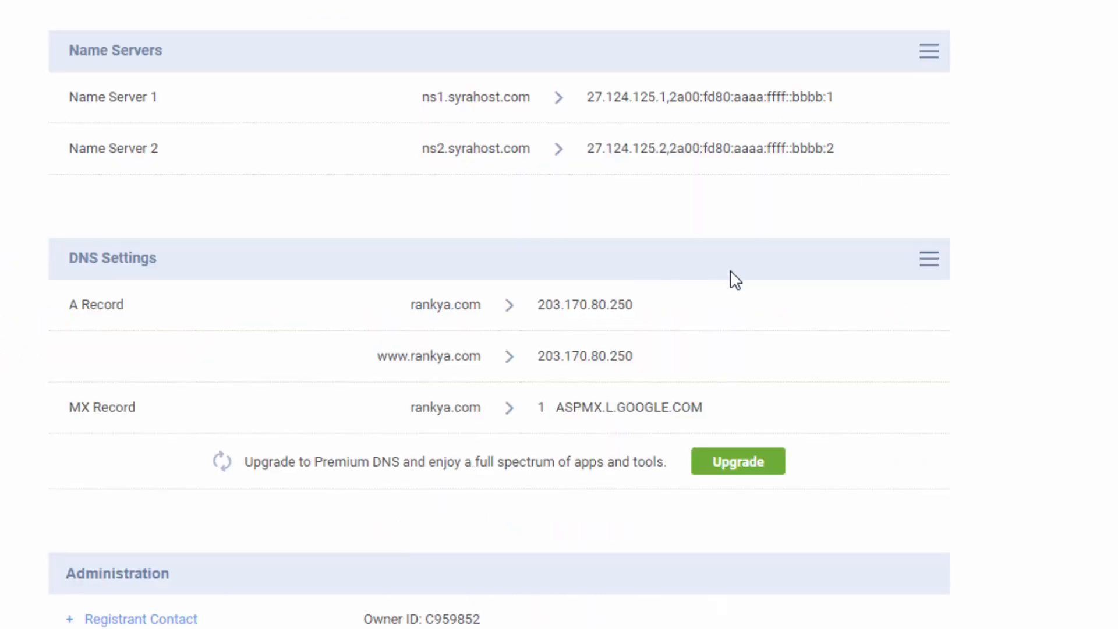
pyautogui.scroll(-5, 731, 280)
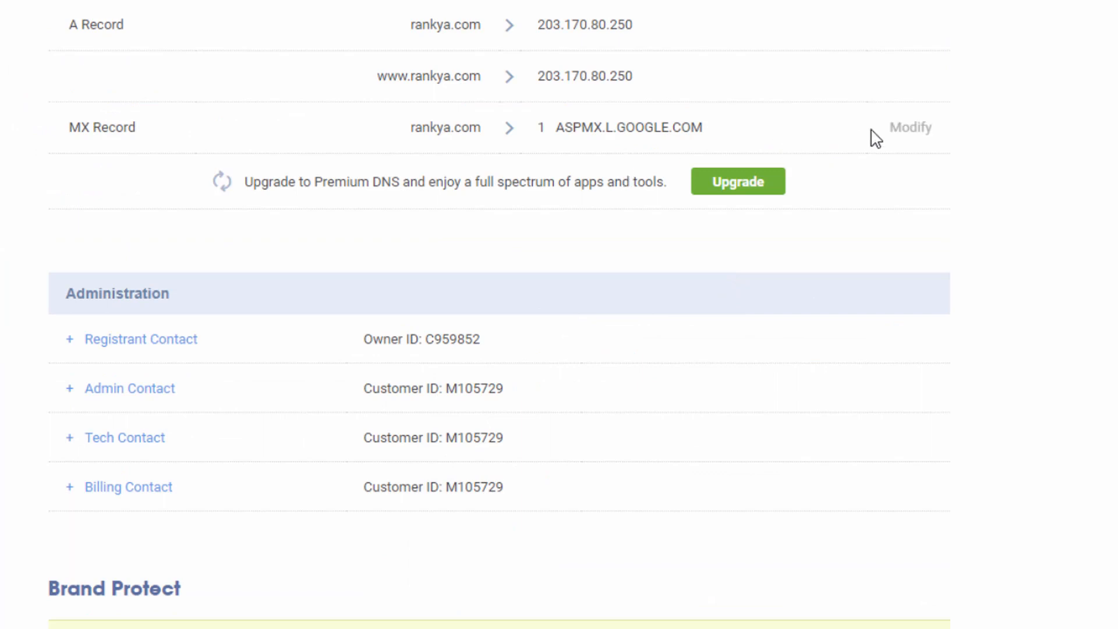
pyautogui.click(945, 3)
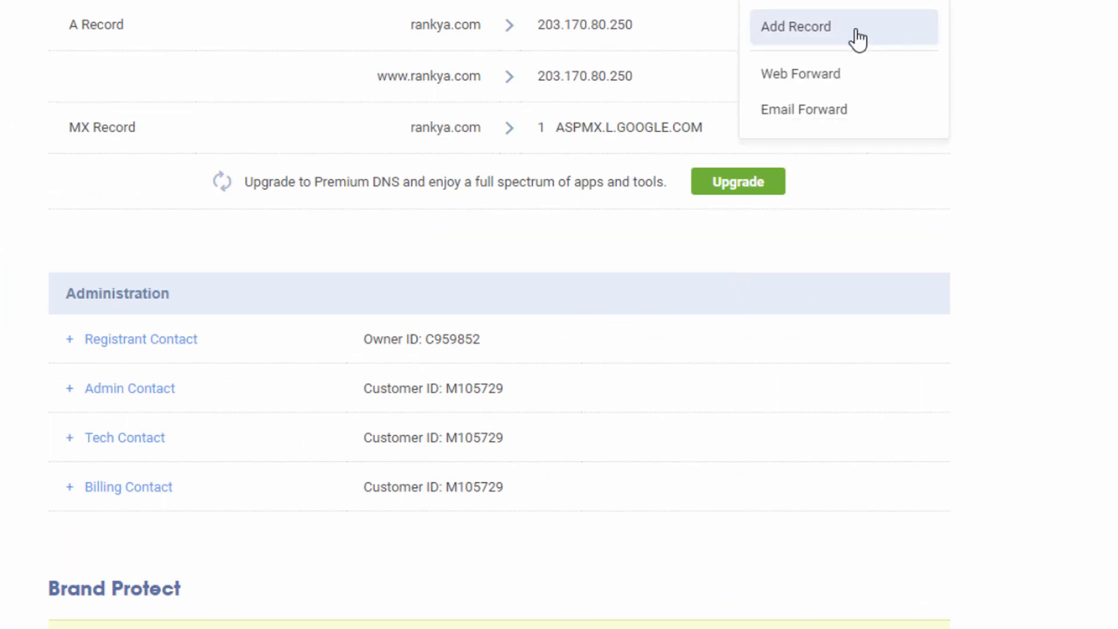
pyautogui.click(919, 36)
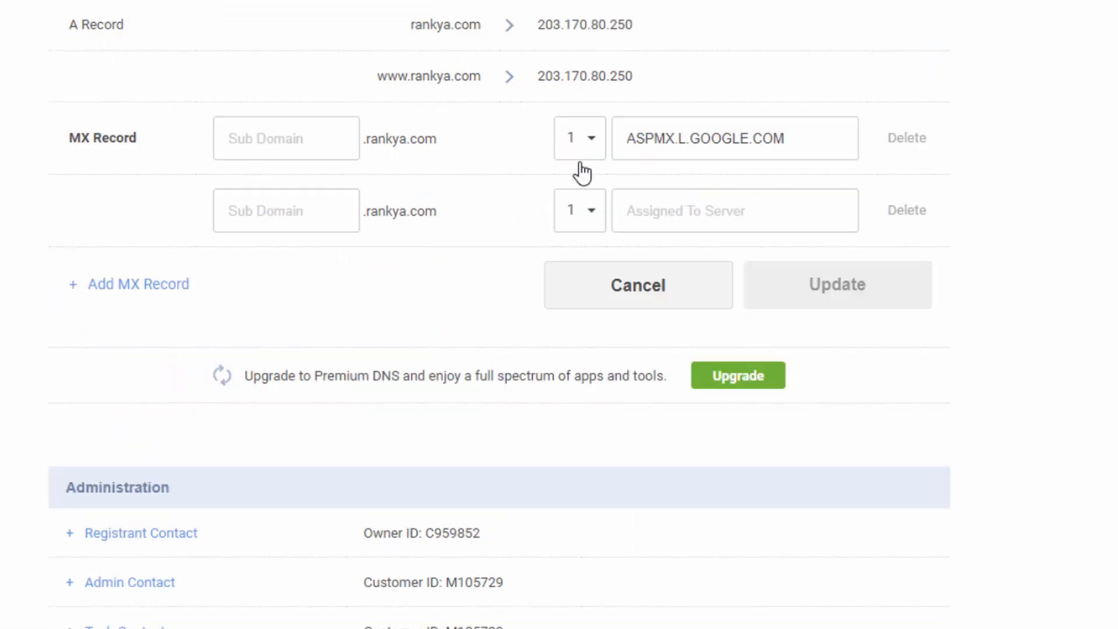
# - Assign the new MX record to ALT1.ASPMX.L.GOOGLE.COM with priority 5 and save the update
pyautogui.click(656, 212)
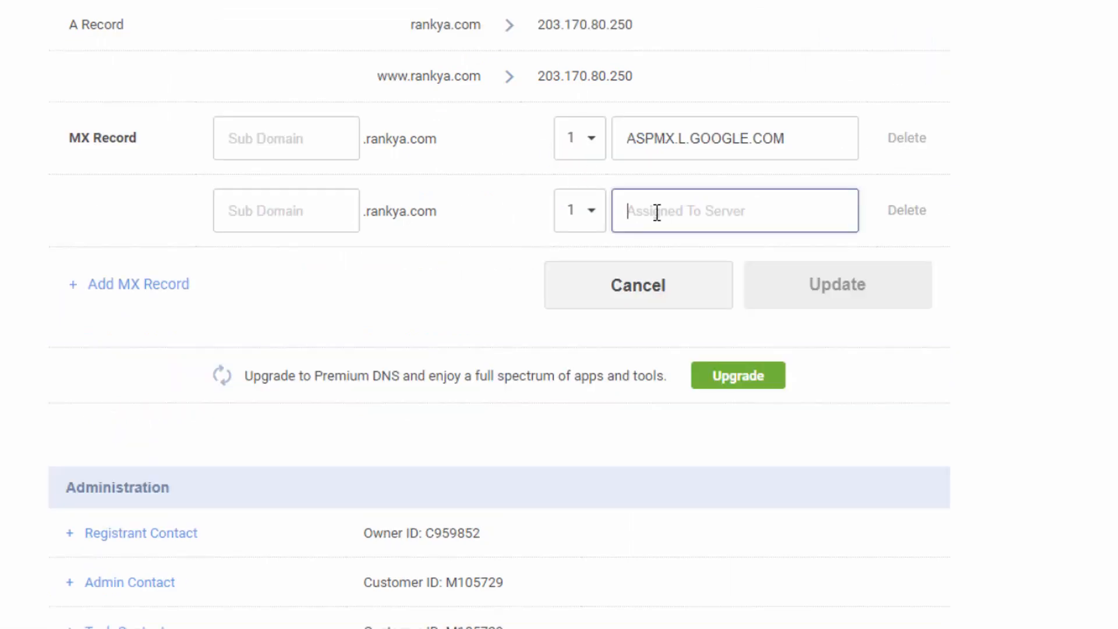
pyautogui.hotkey('ctrl', 'v')
pyautogui.click(582, 210)
pyautogui.click(579, 276)
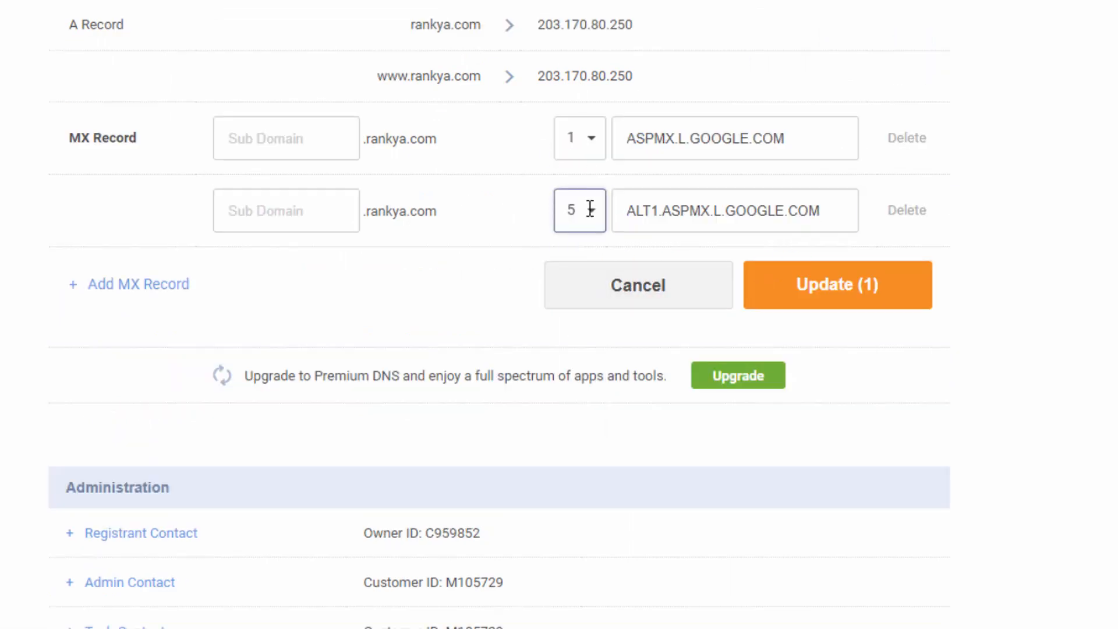
pyautogui.click(867, 311)
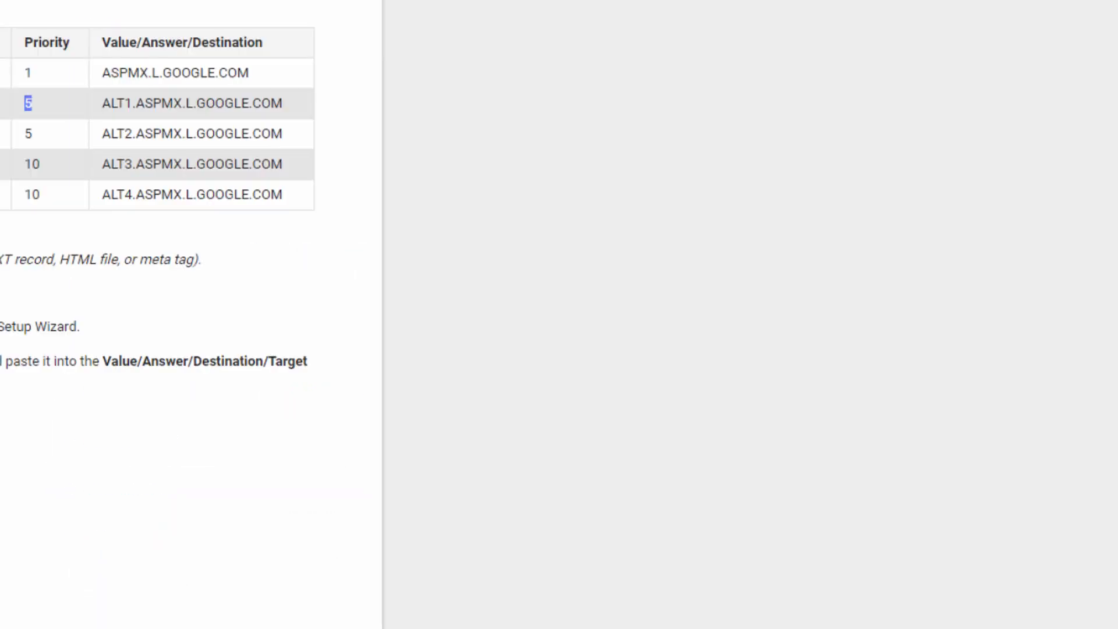
# - Delete both Google MX records from rankya.com's DNS settings and save the update
pyautogui.tripleClick(105, 198)
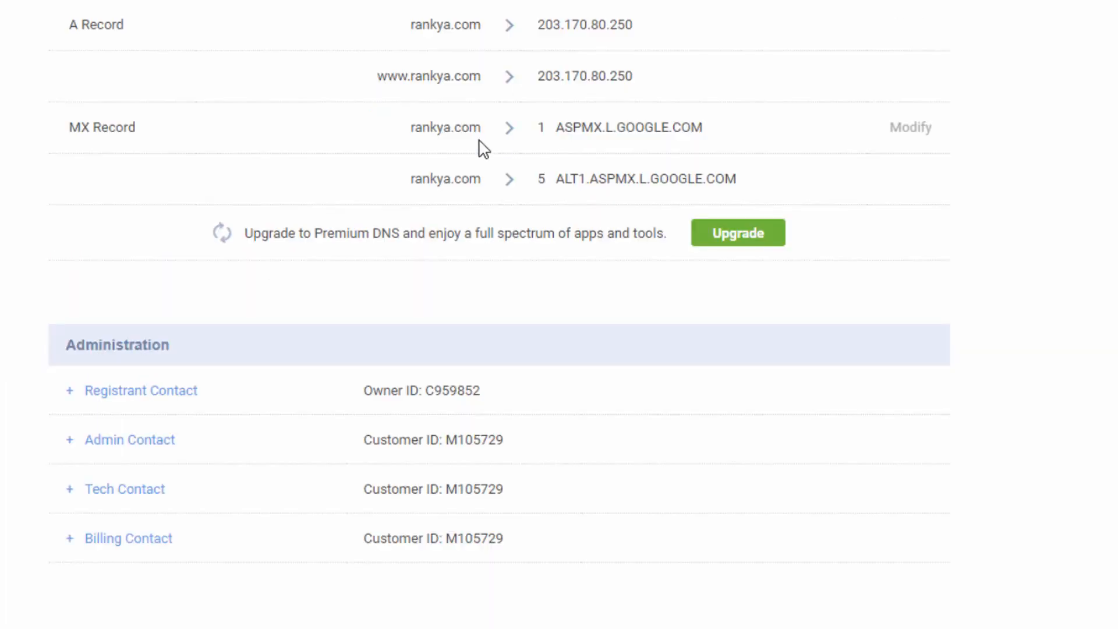
pyautogui.click(910, 179)
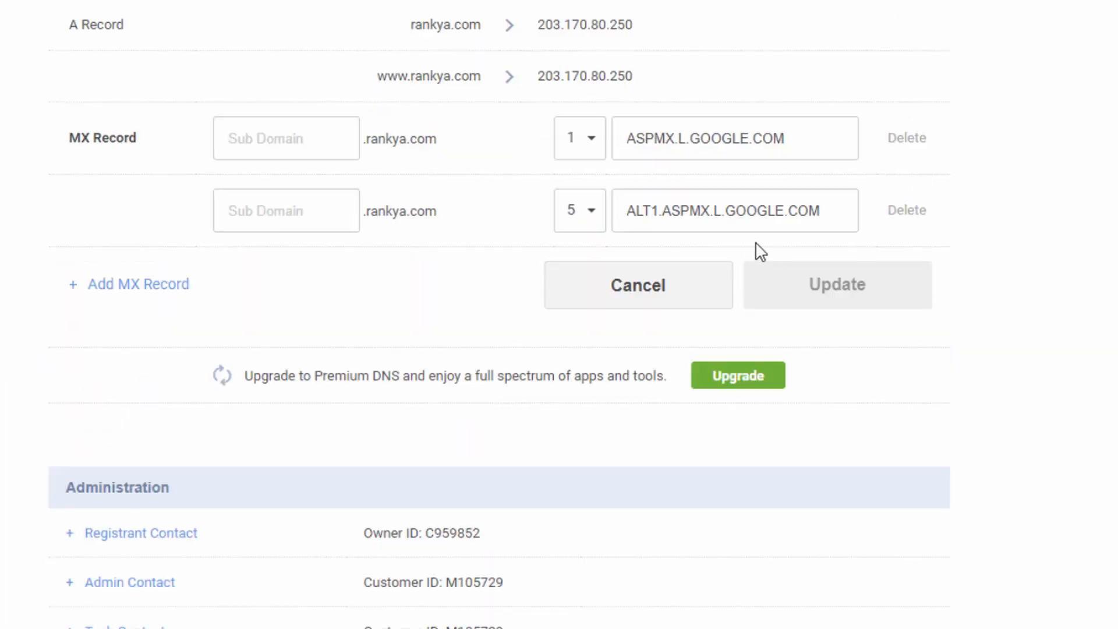
pyautogui.click(906, 211)
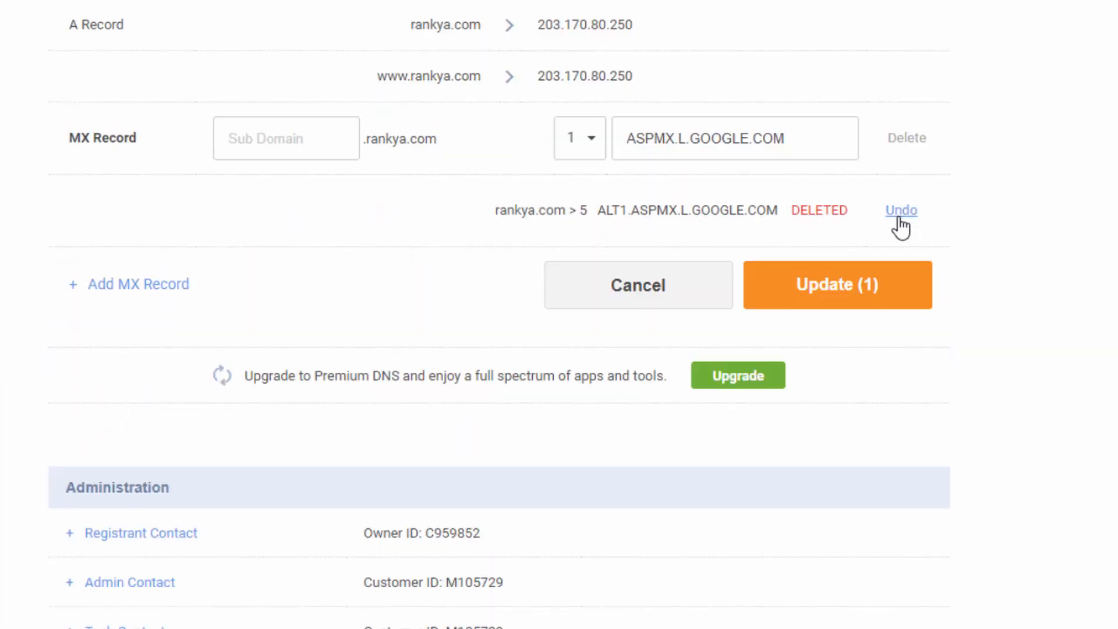
pyautogui.click(902, 217)
pyautogui.click(910, 213)
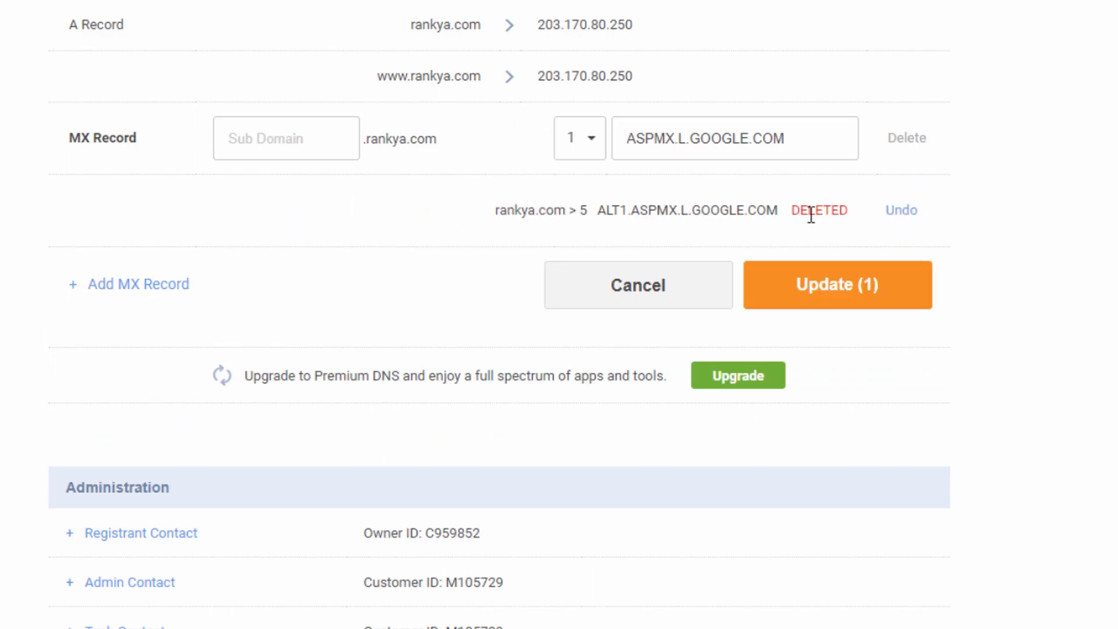
pyautogui.click(906, 143)
pyautogui.click(840, 285)
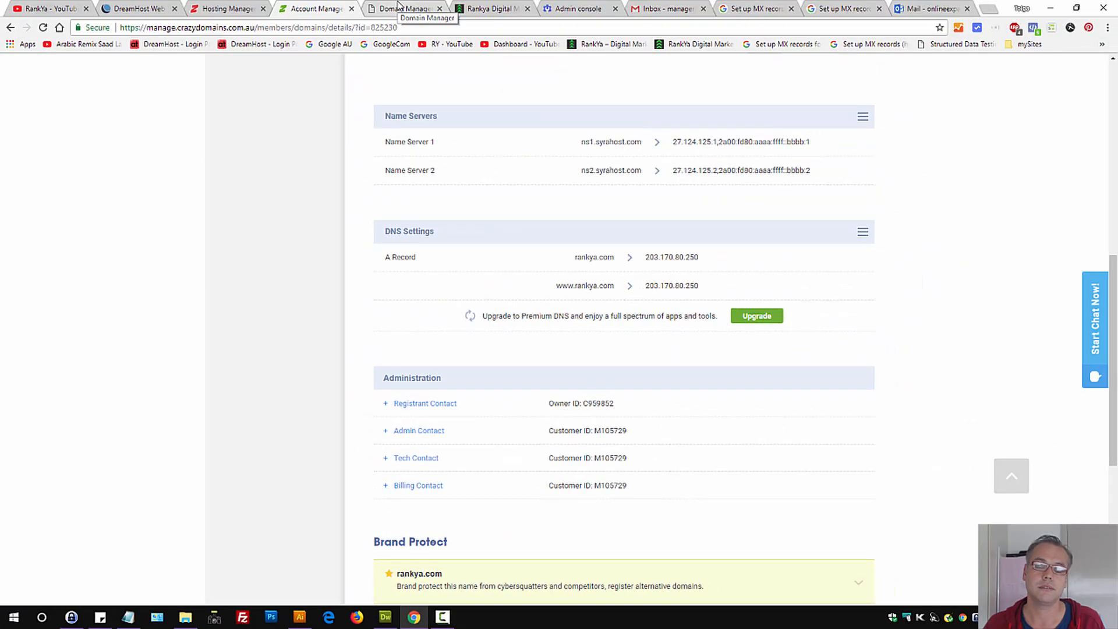
# - Switch to GoDaddy's DNS Management page for rankya.com.au and compare its MX records with the G Suite MX values in Google's help article
pyautogui.click(399, 8)
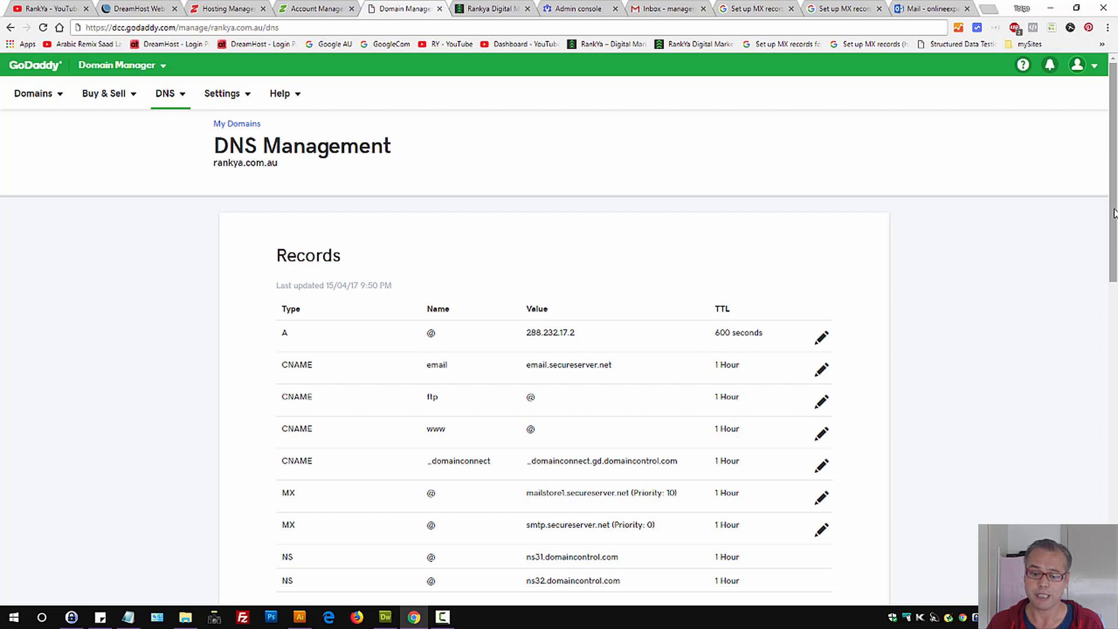
pyautogui.moveTo(1114, 213); pyautogui.dragTo(1113, 243)
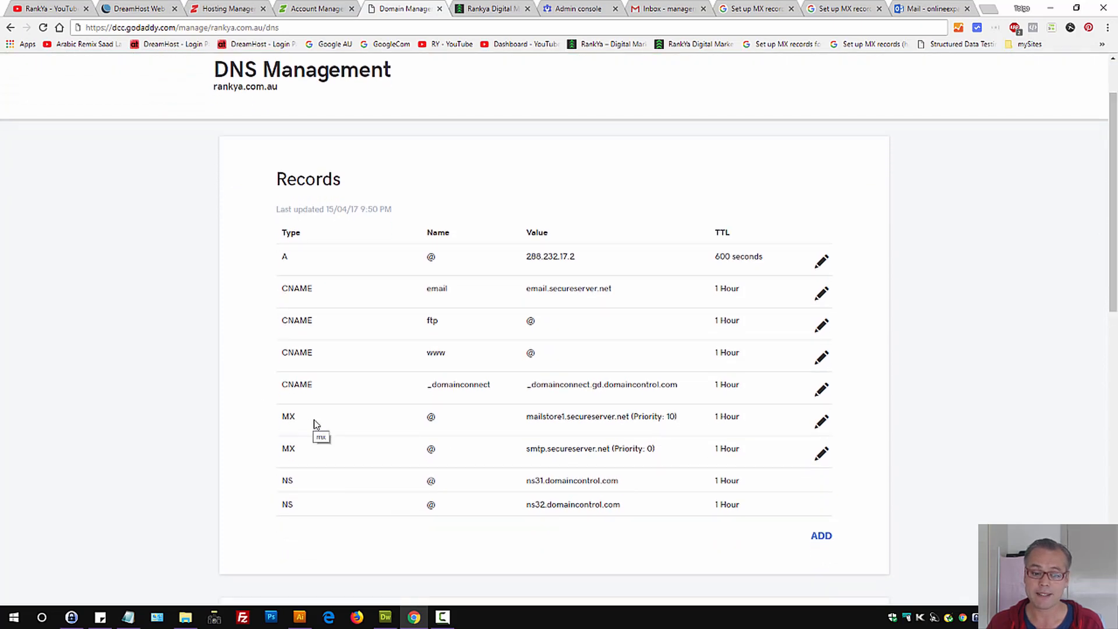
pyautogui.click(756, 7)
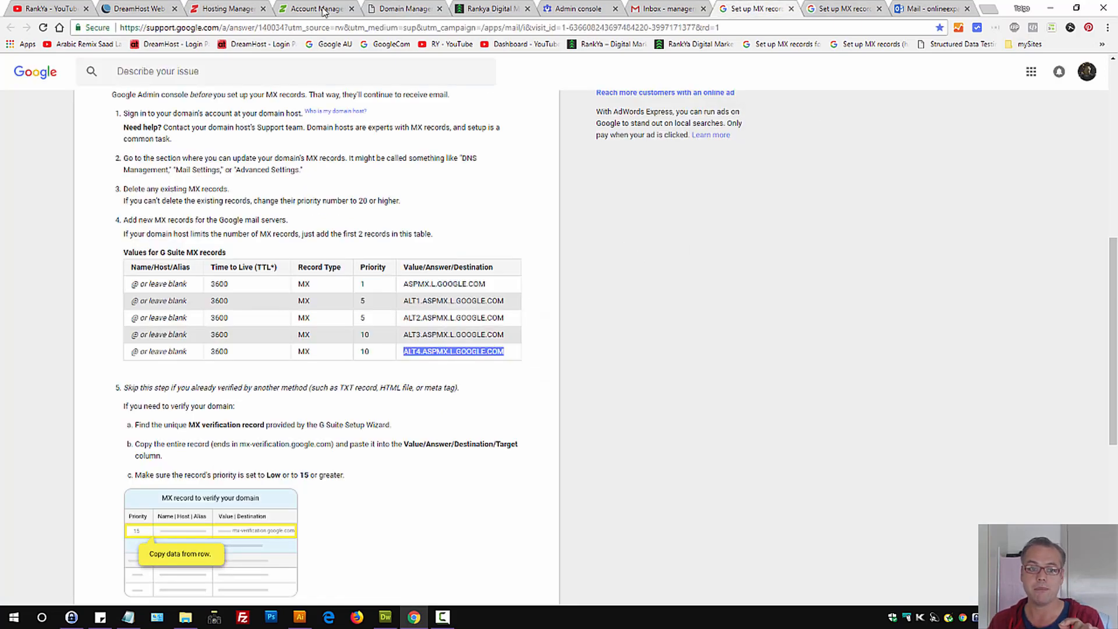
pyautogui.click(403, 8)
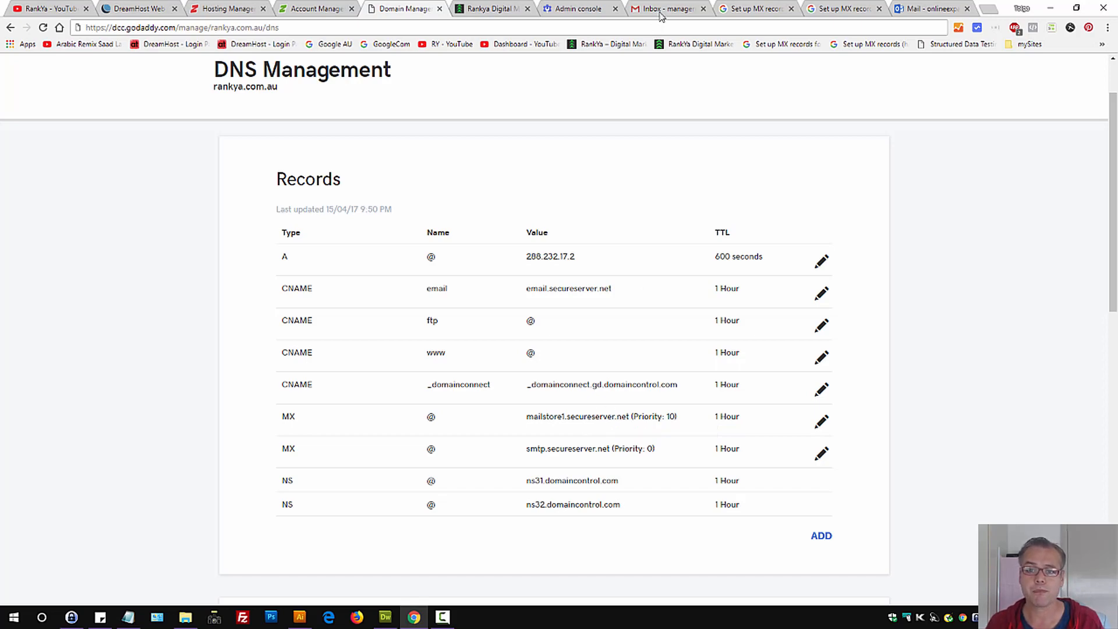
pyautogui.click(751, 9)
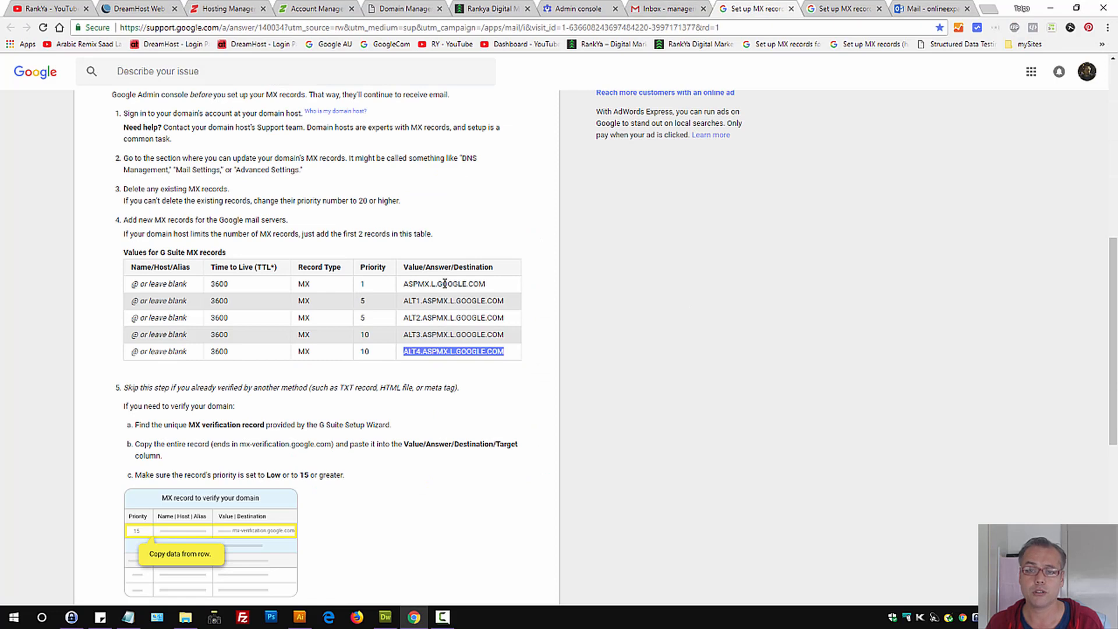
pyautogui.click(415, 12)
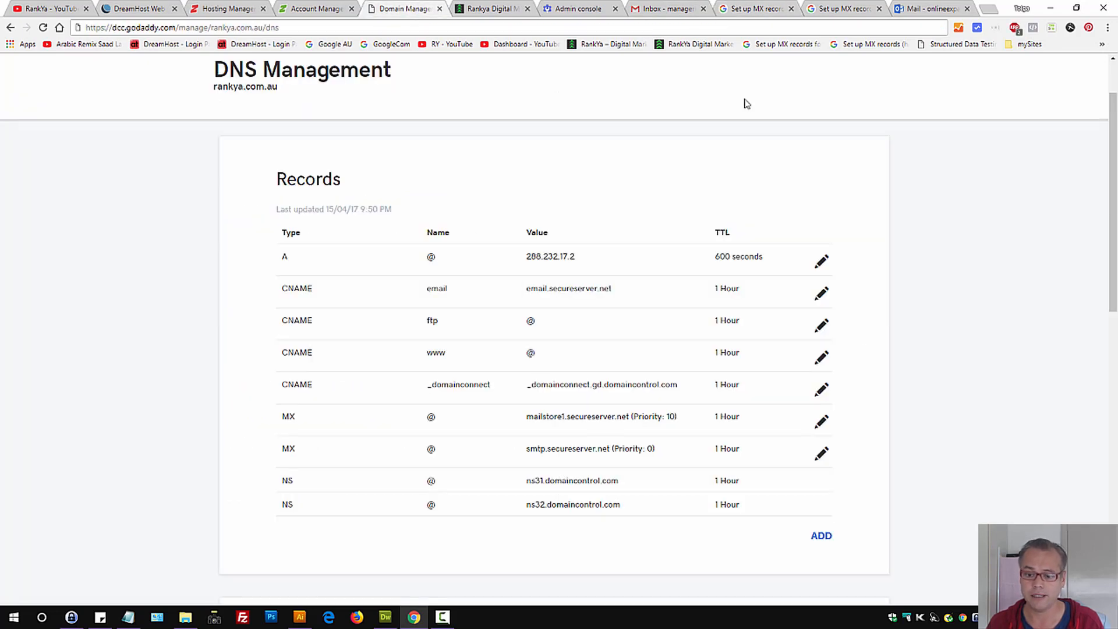
# - Copy the value of the existing mailstore1.secureserver.net MX record, including its priority
pyautogui.tripleClick(579, 420)
pyautogui.rightClick(576, 418)
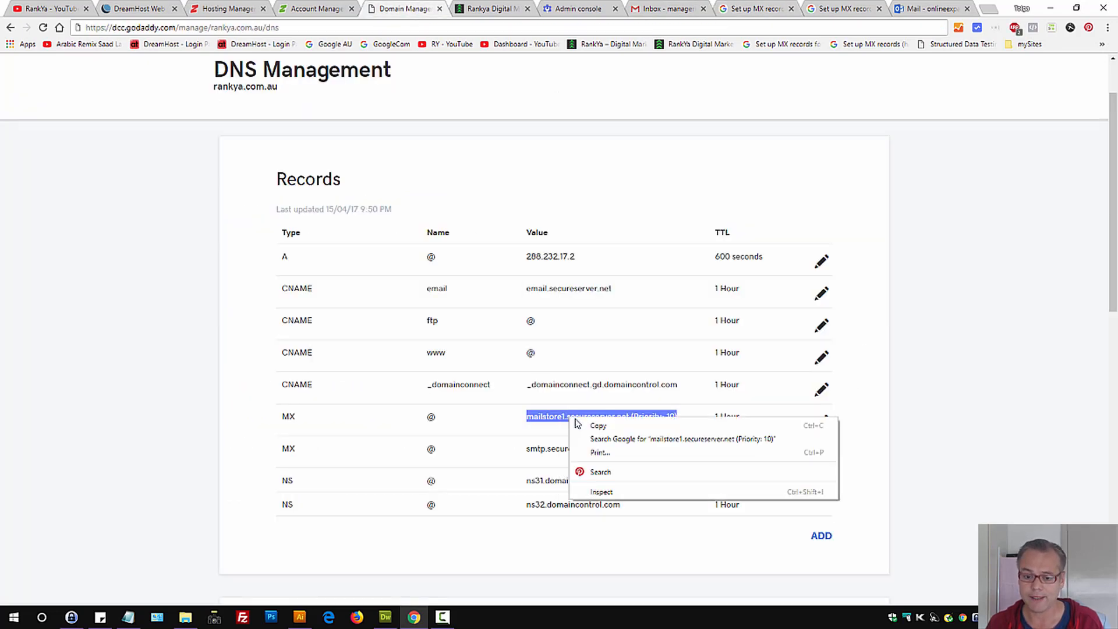
pyautogui.click(595, 428)
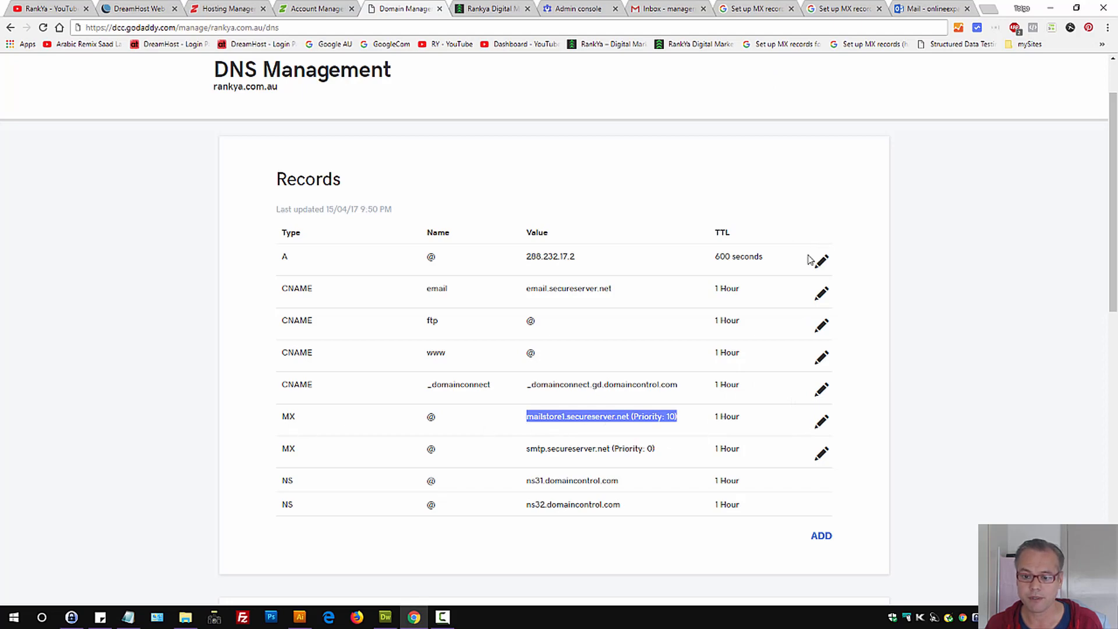
# - Start a new DNS record of type MX for rankya.com.au in GoDaddy
pyautogui.click(820, 537)
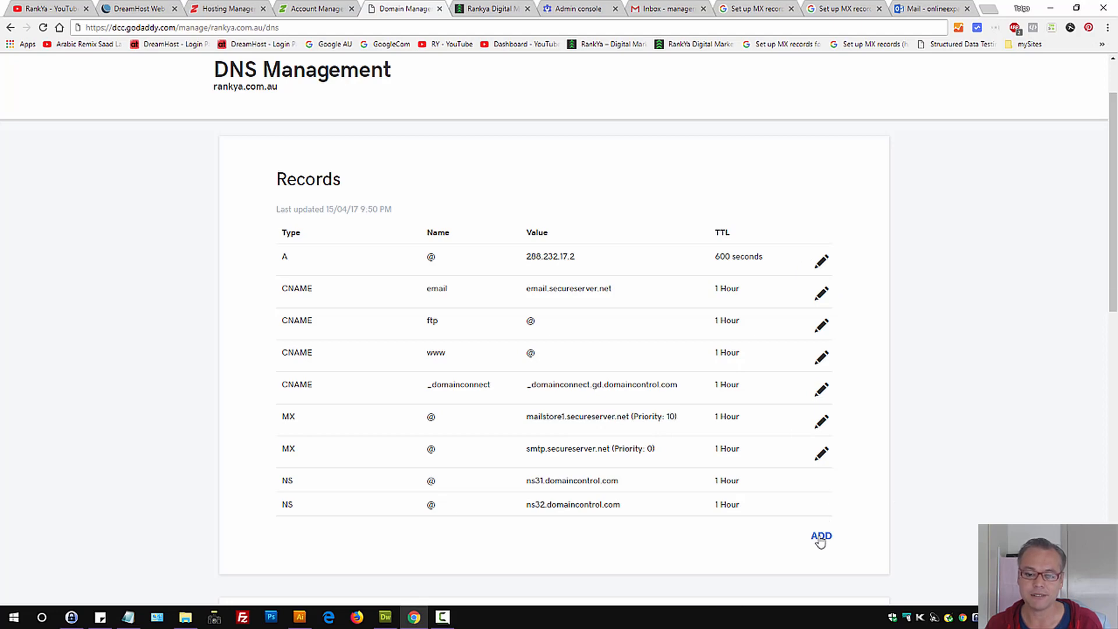
pyautogui.scroll(-3, 582, 401)
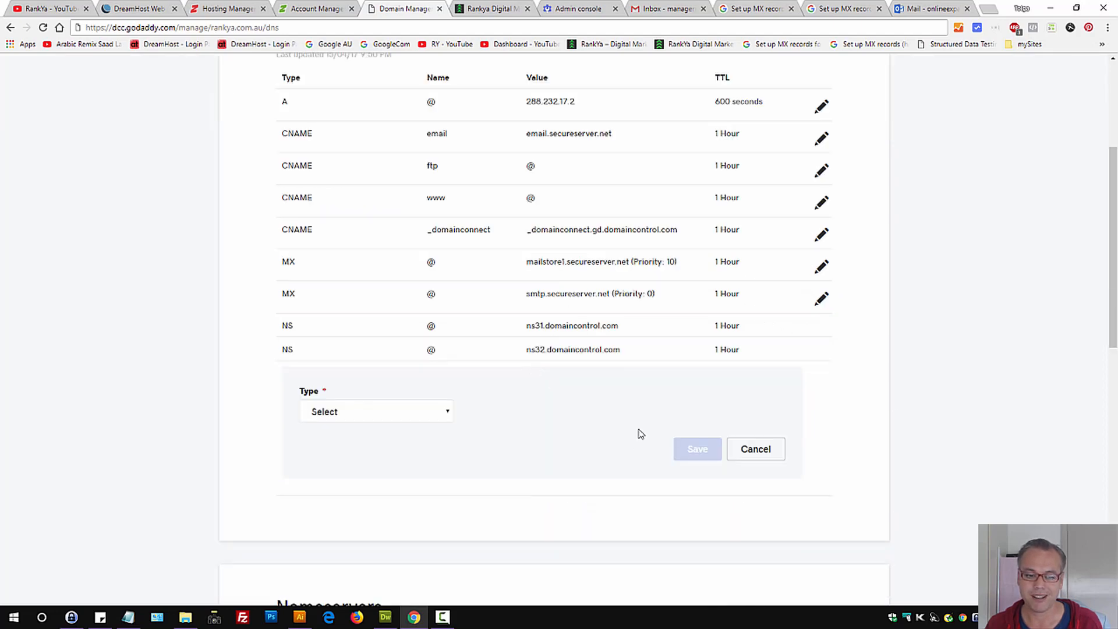
pyautogui.click(452, 414)
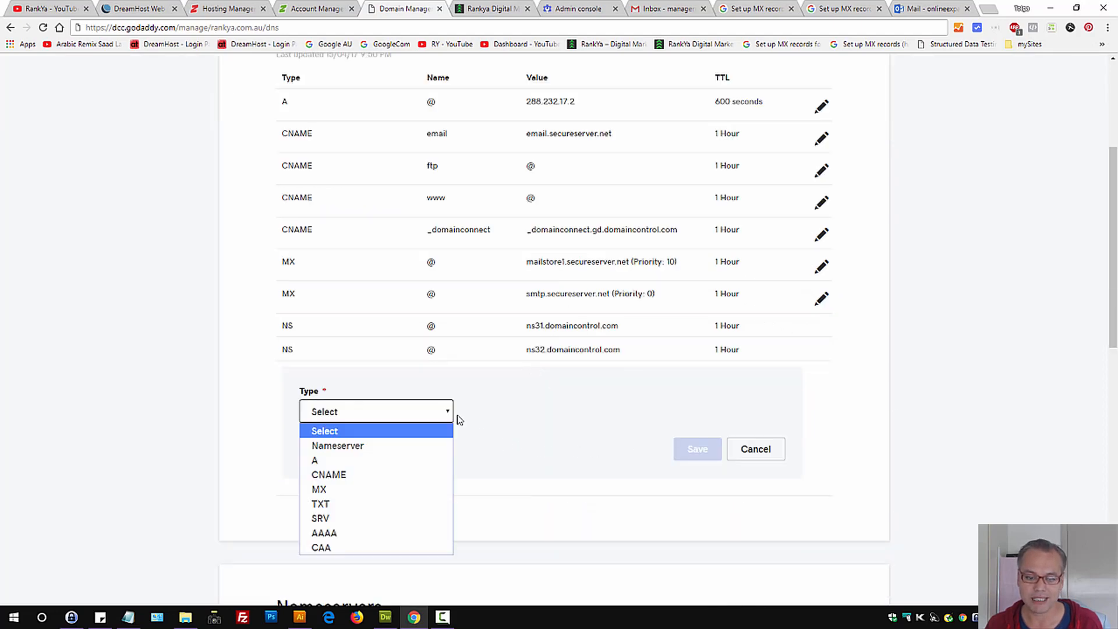
pyautogui.click(356, 491)
pyautogui.click(529, 412)
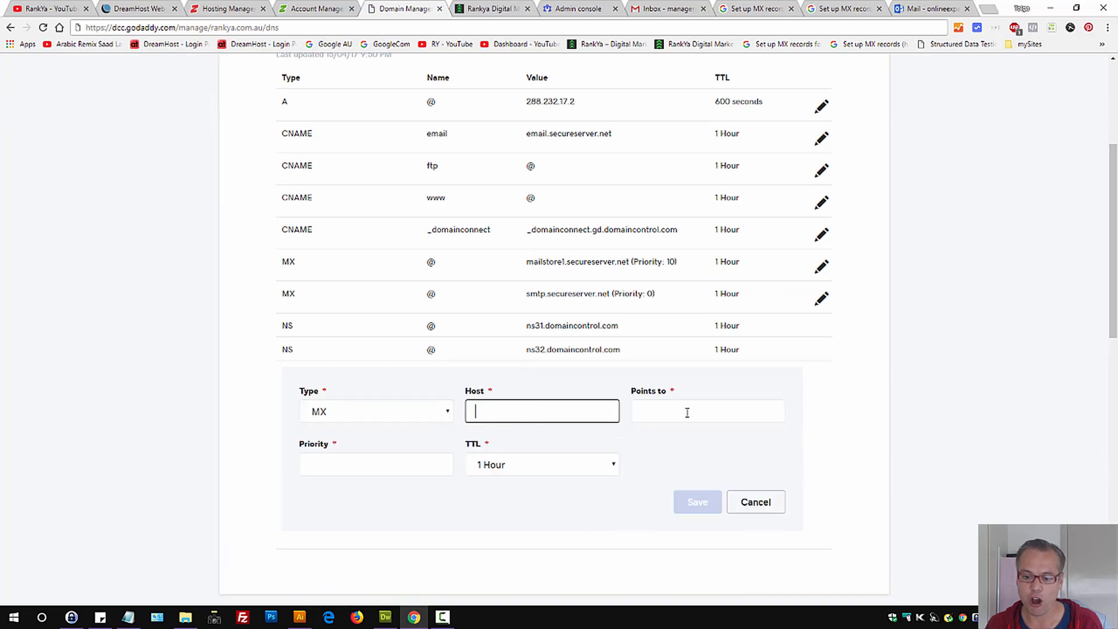
# - Copy ASPMX.L.GOOGLE.COM from Google's MX table, point the new GoDaddy MX record to it, and set the priority to 1
pyautogui.click(754, 8)
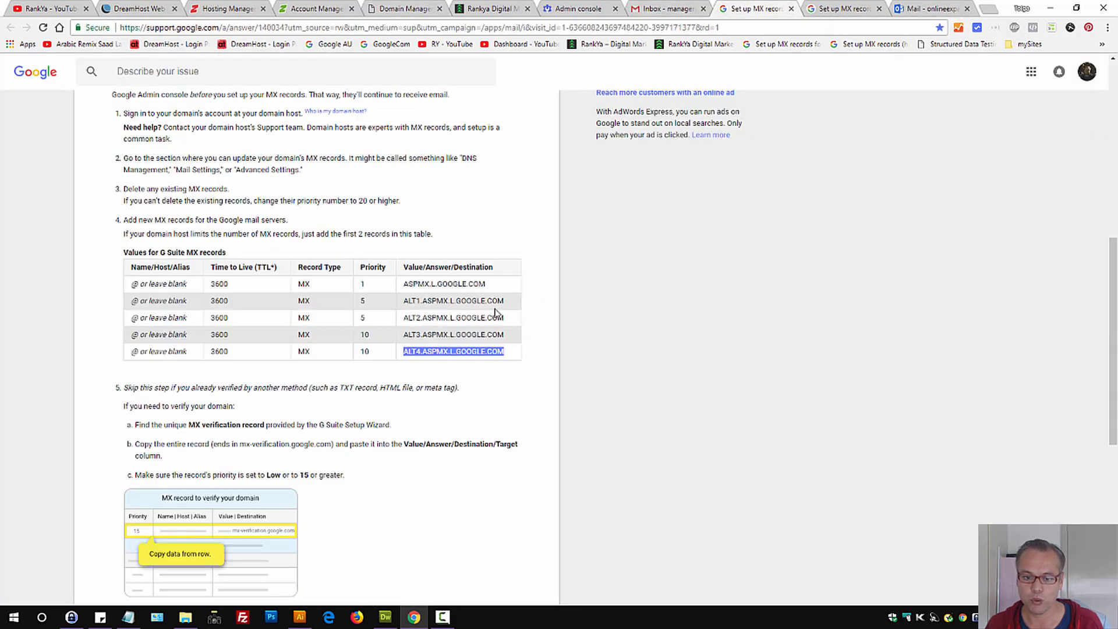
pyautogui.doubleClick(433, 284)
pyautogui.rightClick(430, 283)
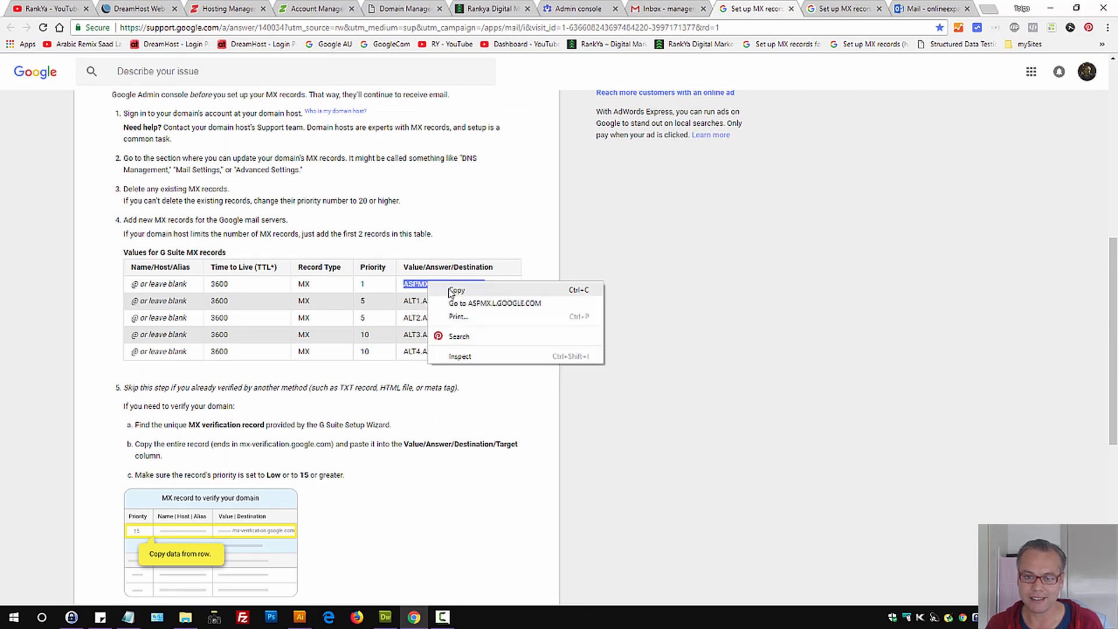
pyautogui.click(454, 290)
pyautogui.click(404, 8)
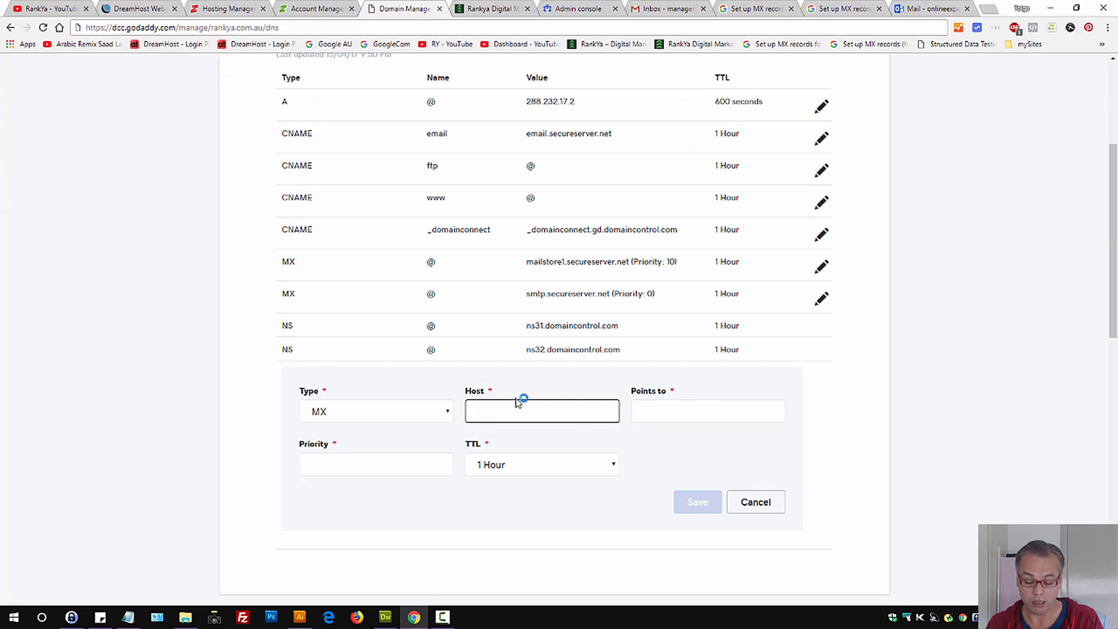
pyautogui.click(641, 411)
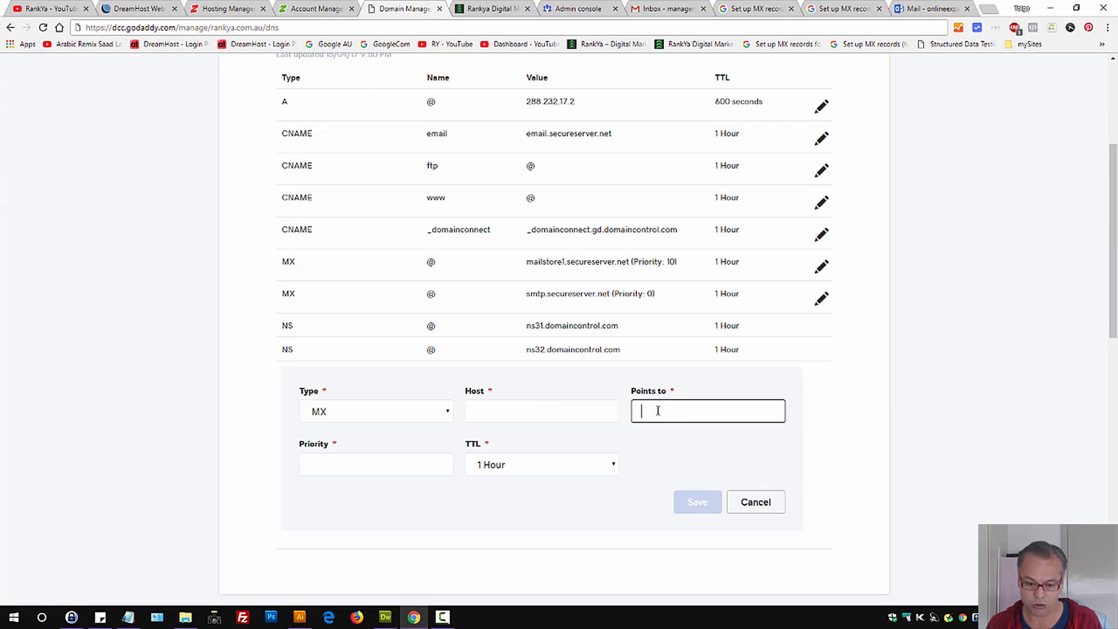
pyautogui.hotkey('ctrl', 'v')
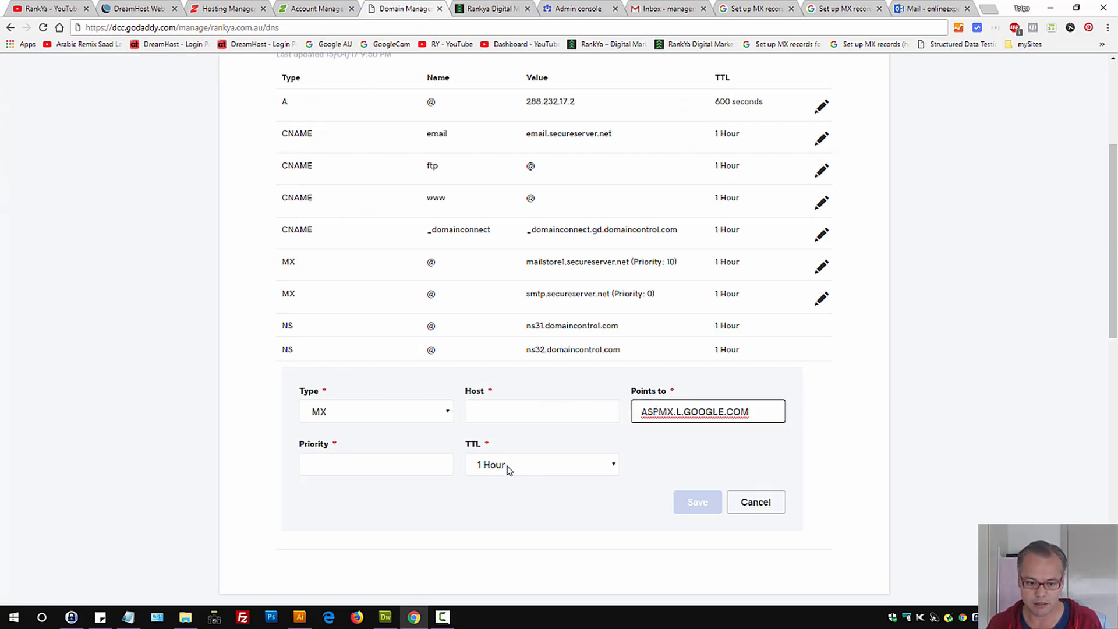
pyautogui.click(371, 464)
pyautogui.write('1')
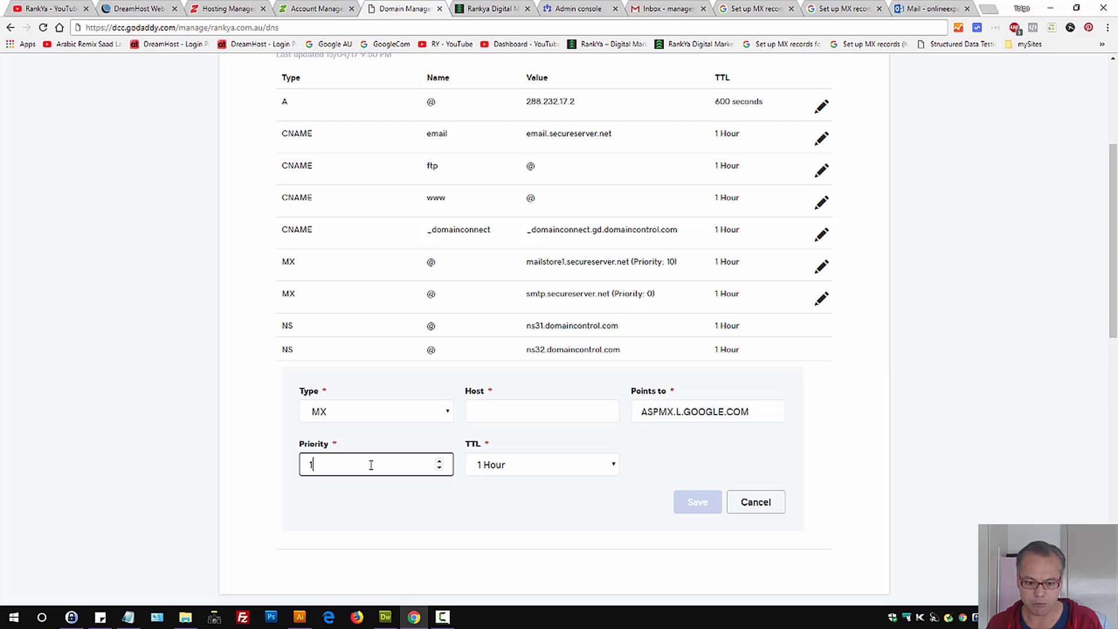
# - Copy the 3600 TTL from Google's MX table, set the new GoDaddy record's custom TTL to 3600 seconds, and enter @ as its host
pyautogui.click(743, 12)
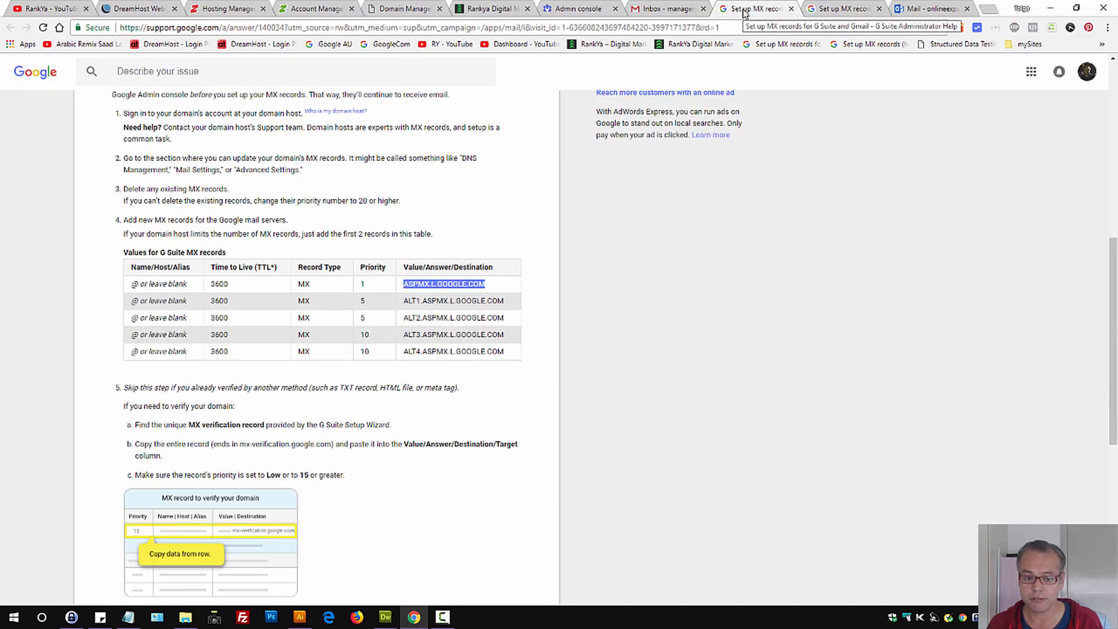
pyautogui.doubleClick(219, 284)
pyautogui.rightClick(219, 283)
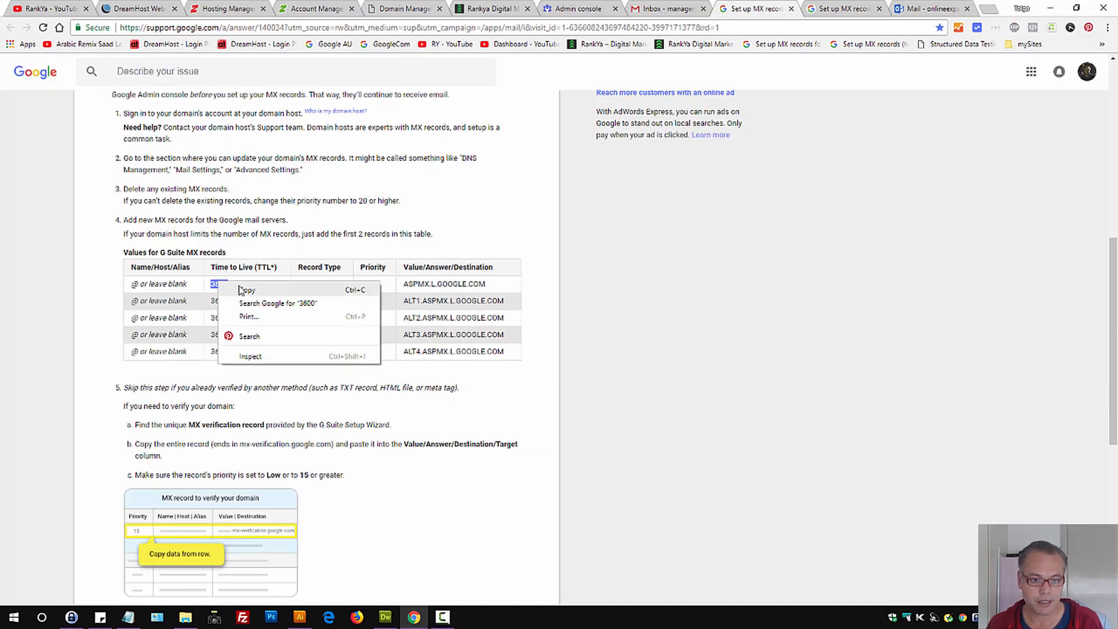
pyautogui.click(241, 290)
pyautogui.click(440, 11)
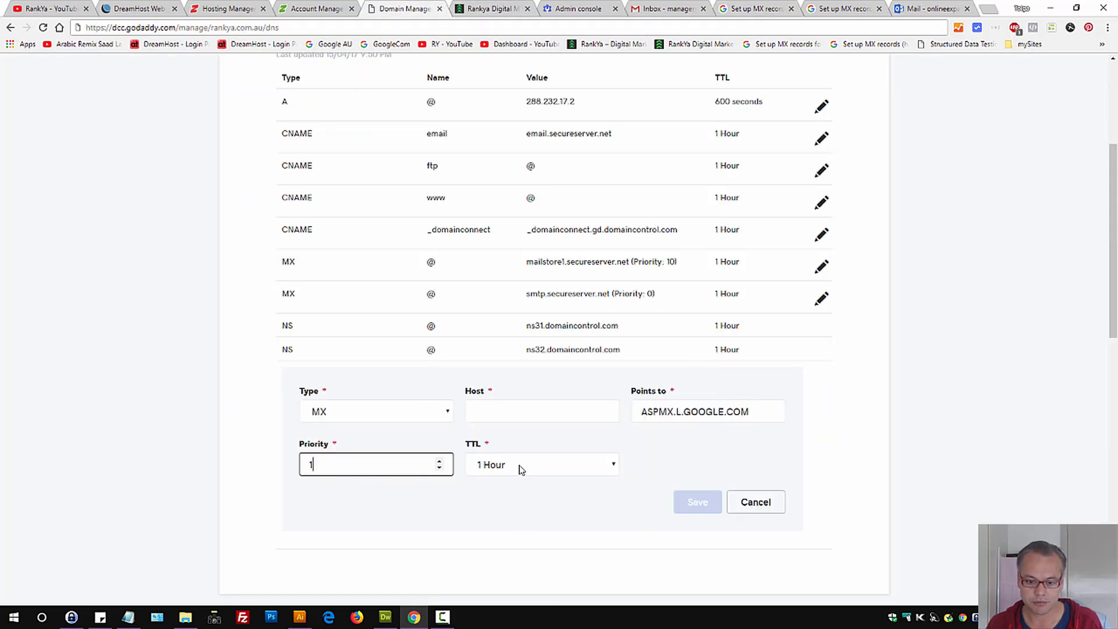
pyautogui.click(601, 468)
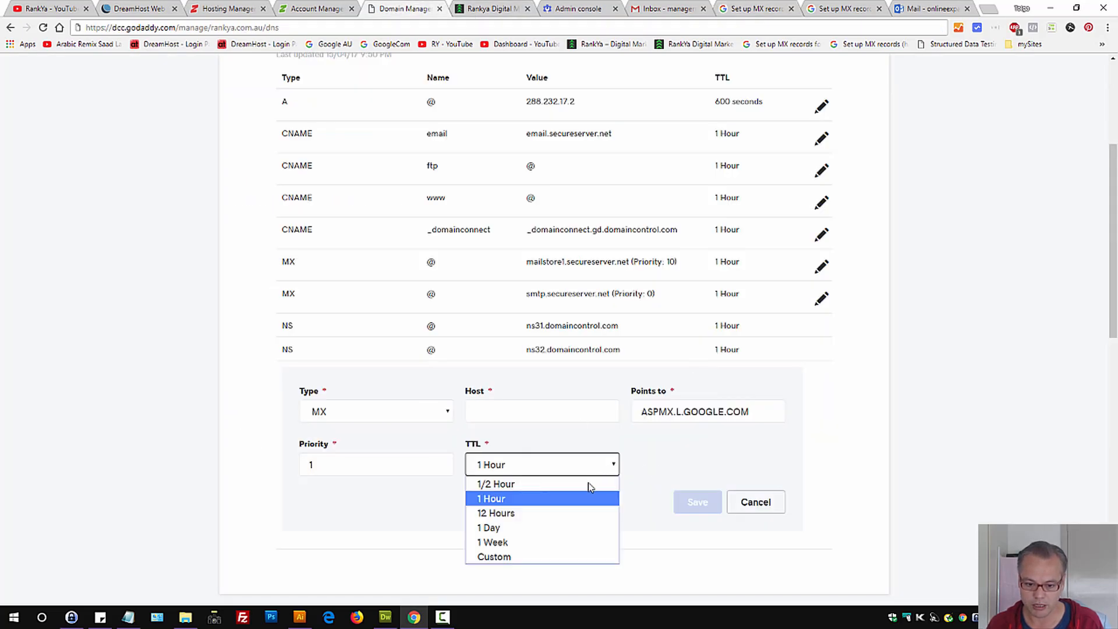
pyautogui.click(569, 556)
pyautogui.click(684, 465)
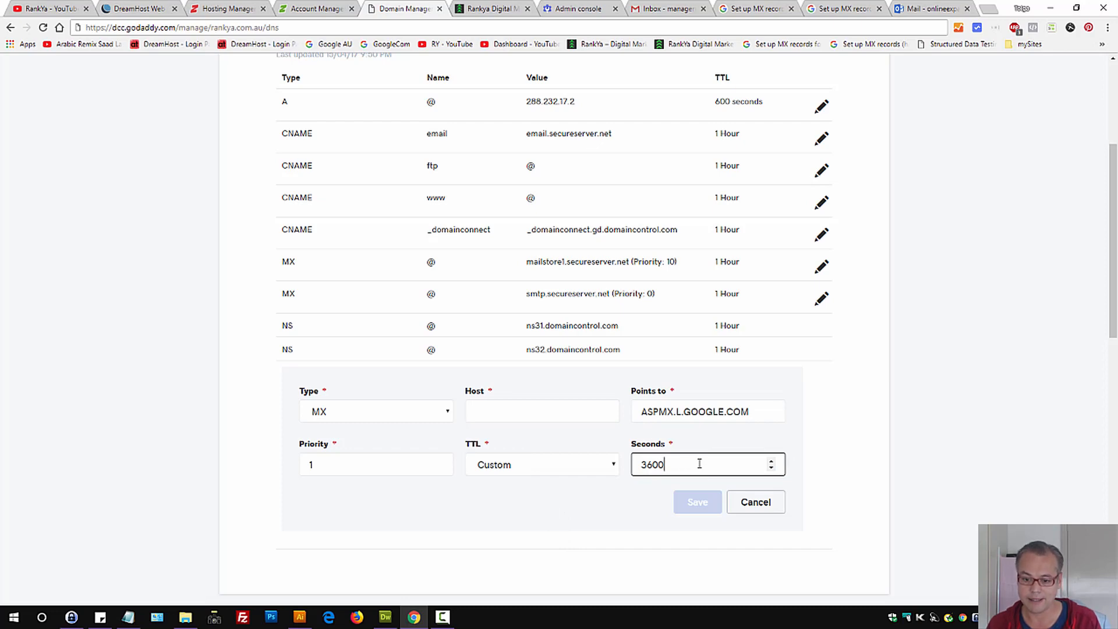
pyautogui.click(541, 417)
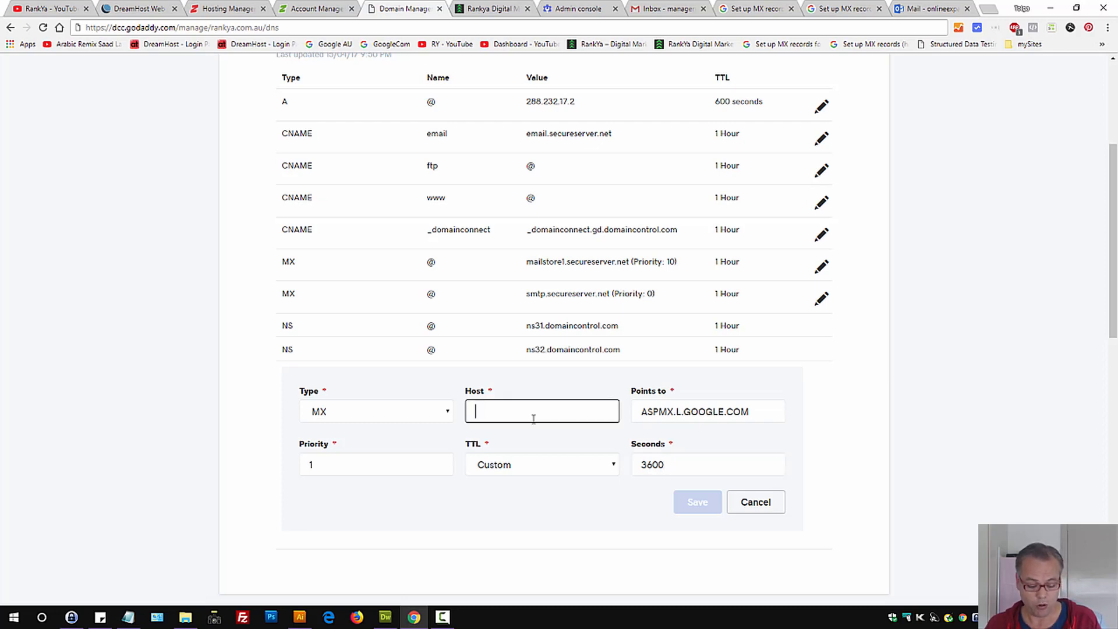
pyautogui.write('@')
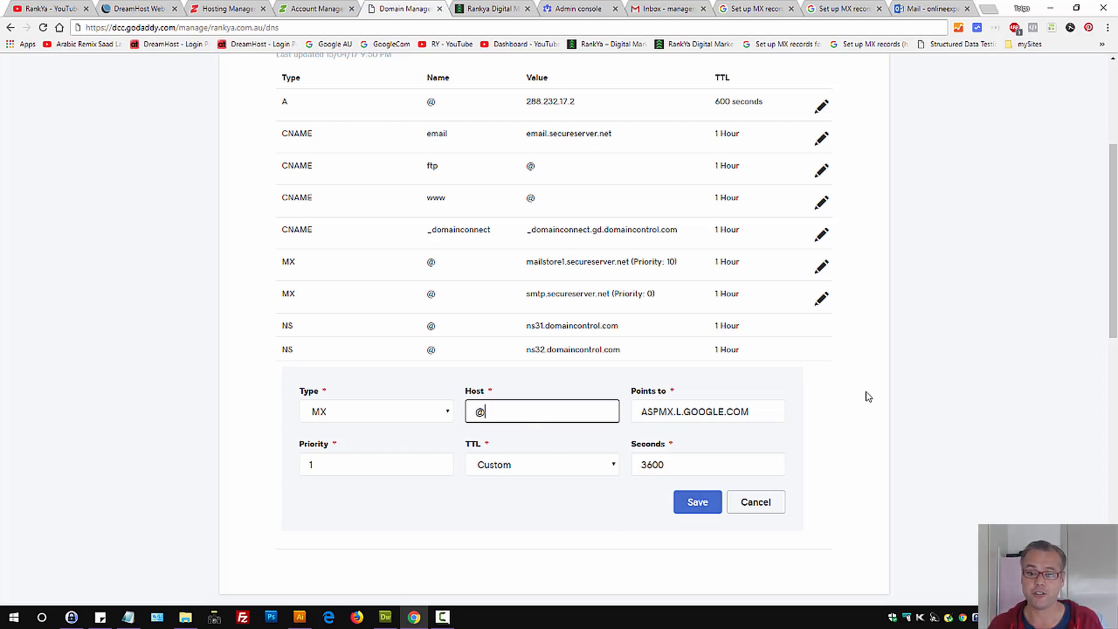
# - Review the ALT1 to ALT4 mail server values and their priorities in Google's G Suite MX records table
pyautogui.click(751, 8)
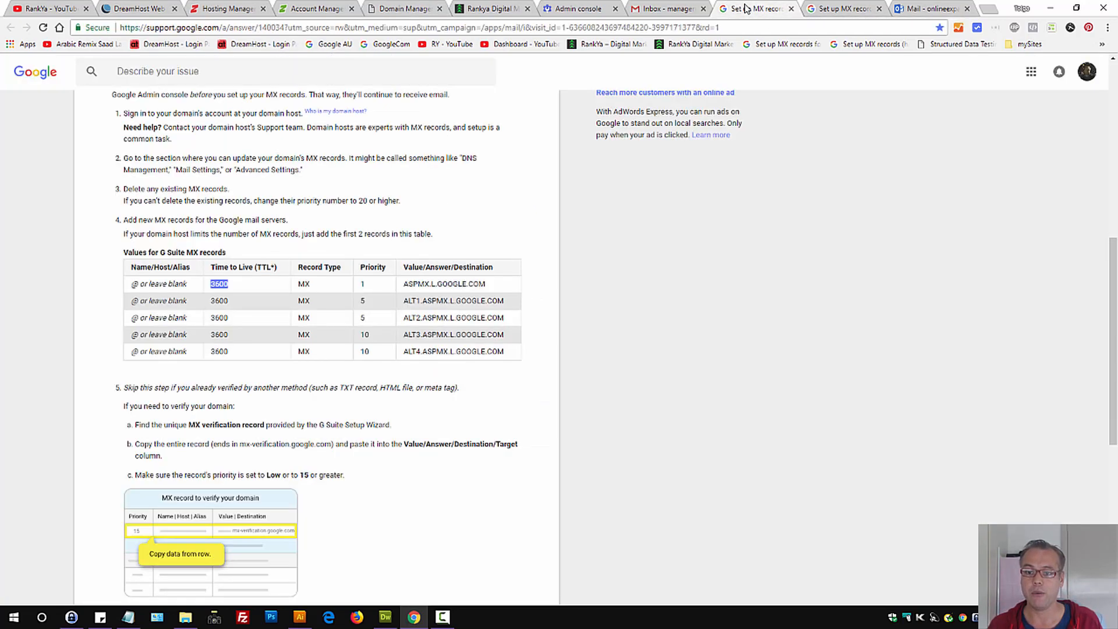
pyautogui.tripleClick(411, 302)
pyautogui.tripleClick(433, 319)
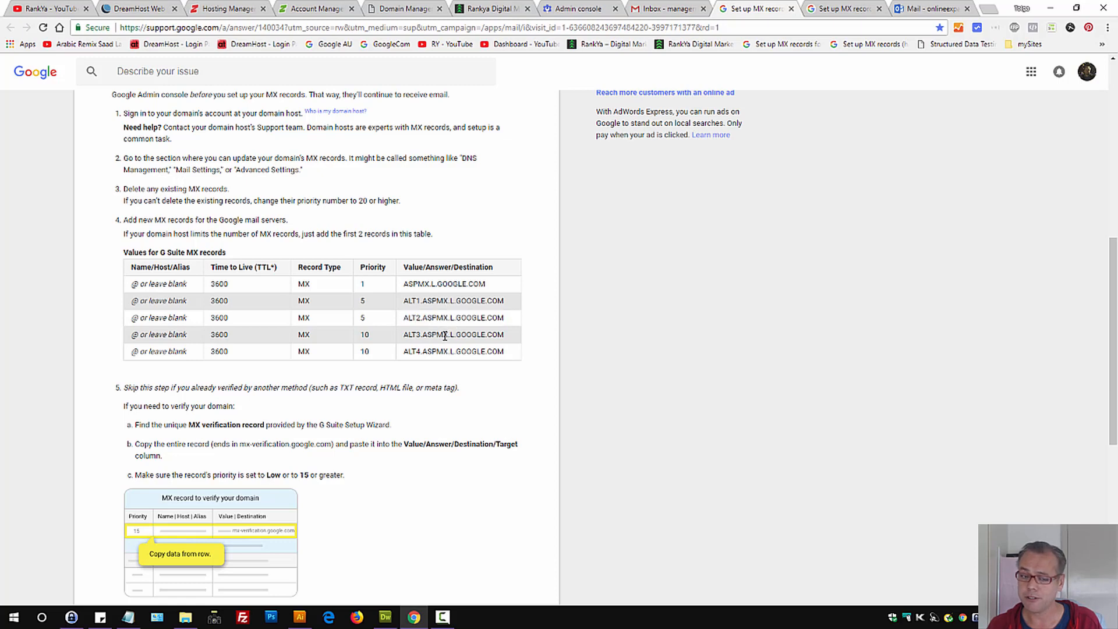
pyautogui.tripleClick(424, 335)
pyautogui.click(368, 335)
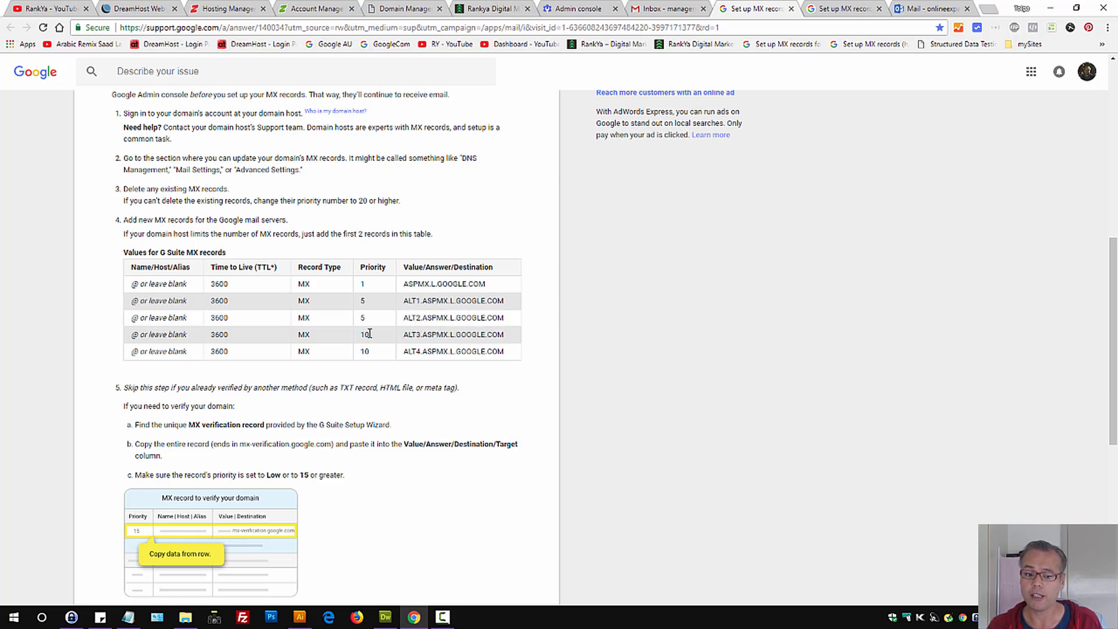
pyautogui.tripleClick(449, 333)
pyautogui.click(364, 352)
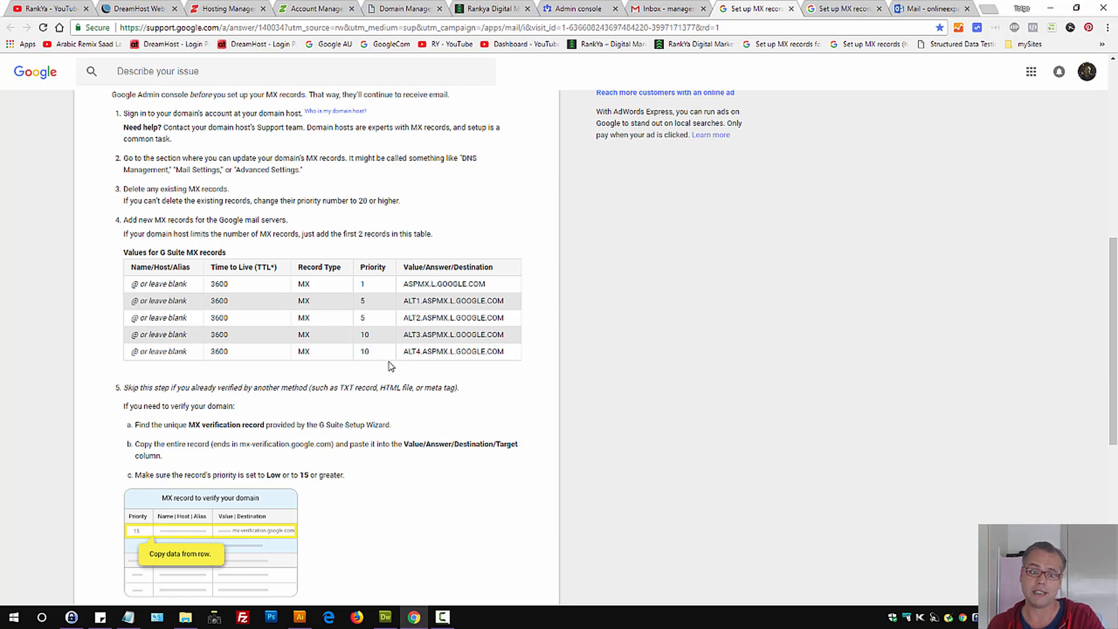
# - Discard the unsaved MX record in GoDaddy and highlight the value of the existing mailstore1.secureserver.net record
pyautogui.click(389, 6)
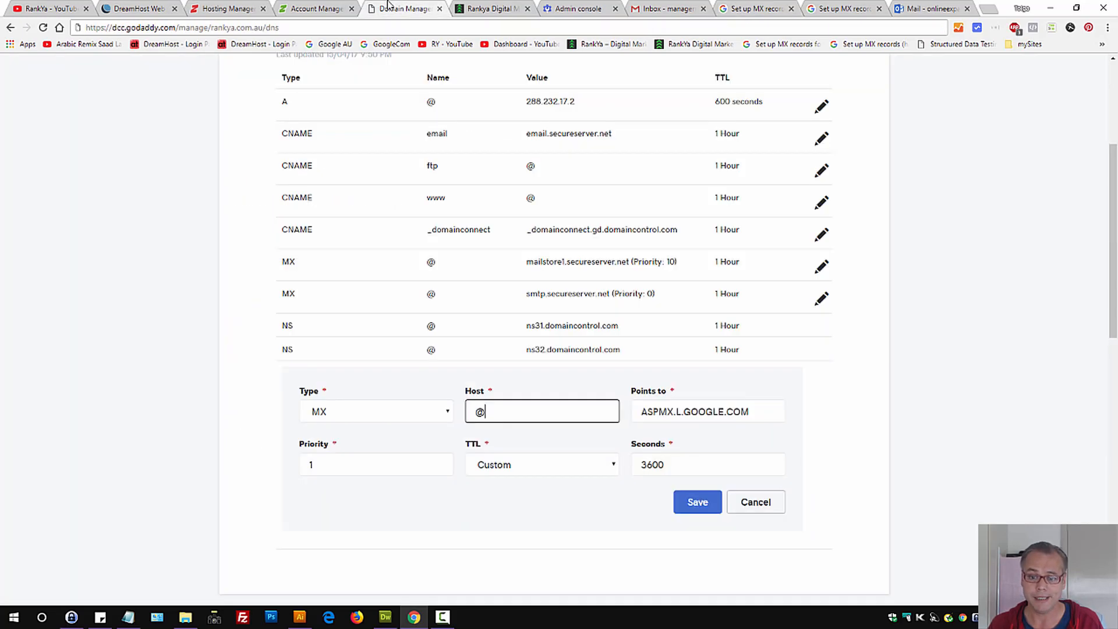
pyautogui.click(761, 502)
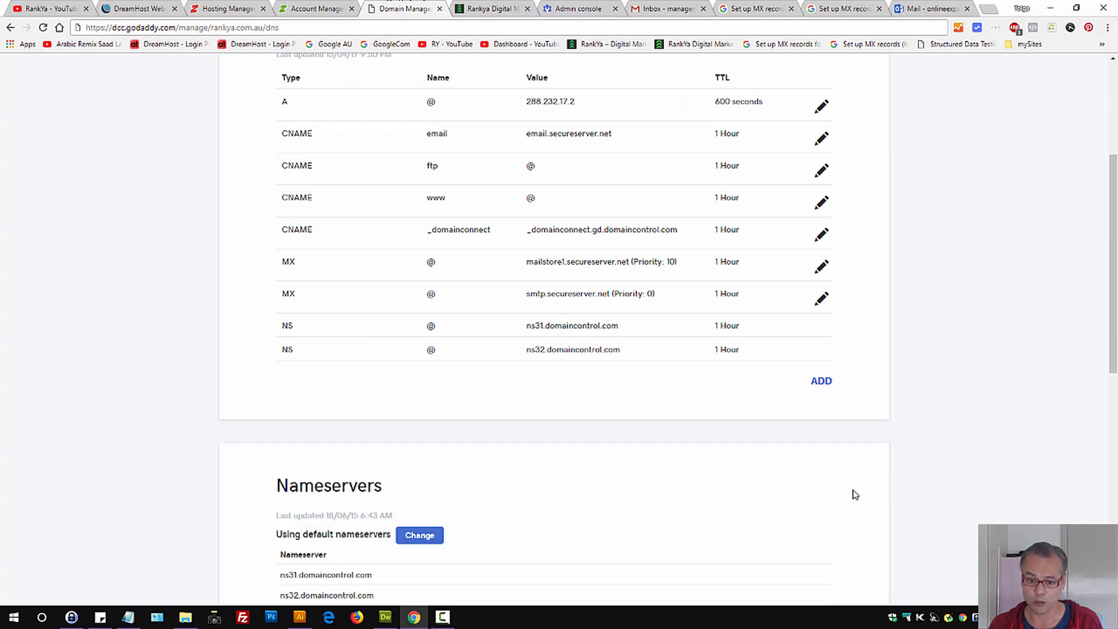
pyautogui.tripleClick(567, 263)
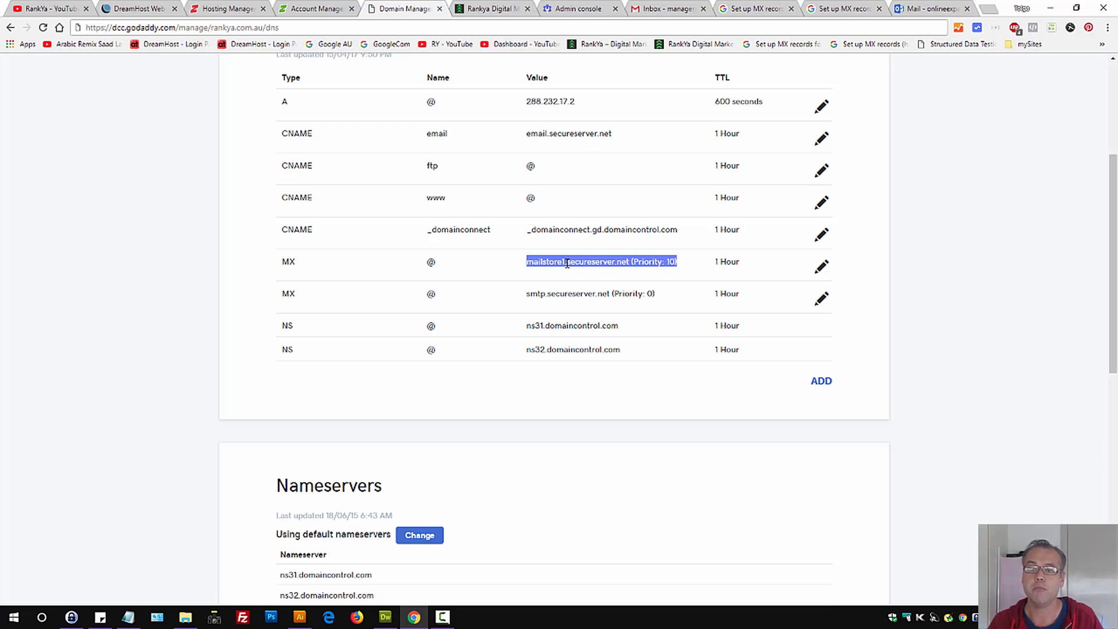
# - Switch to Outlook Mail and send the drafted test message "How to Setup Business Email MX Records with G Suite G Mail"
pyautogui.click(733, 3)
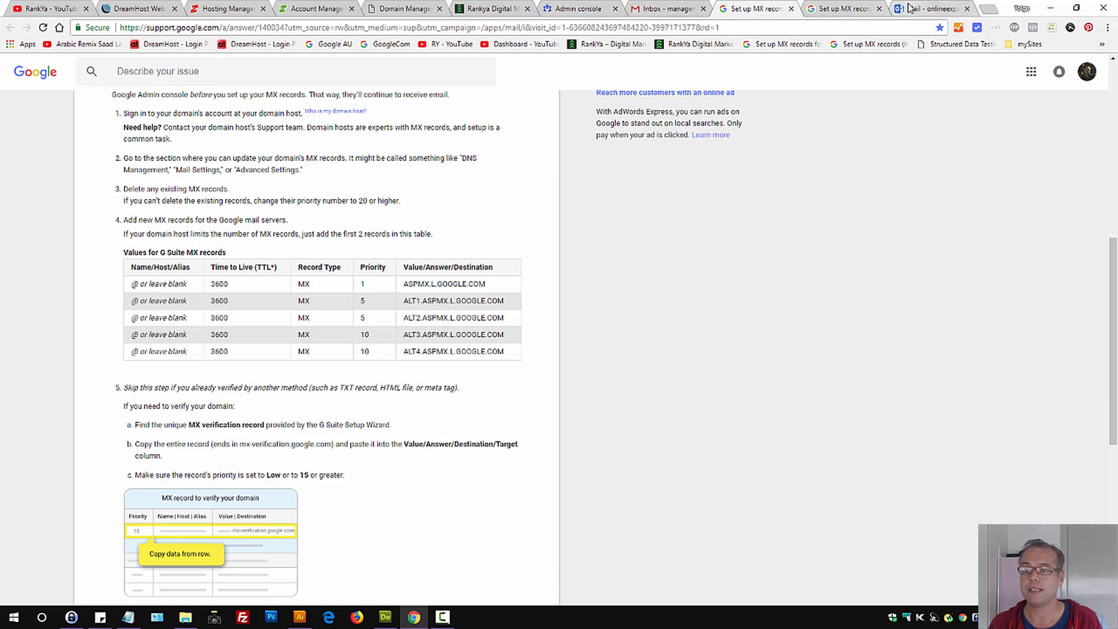
pyautogui.click(930, 8)
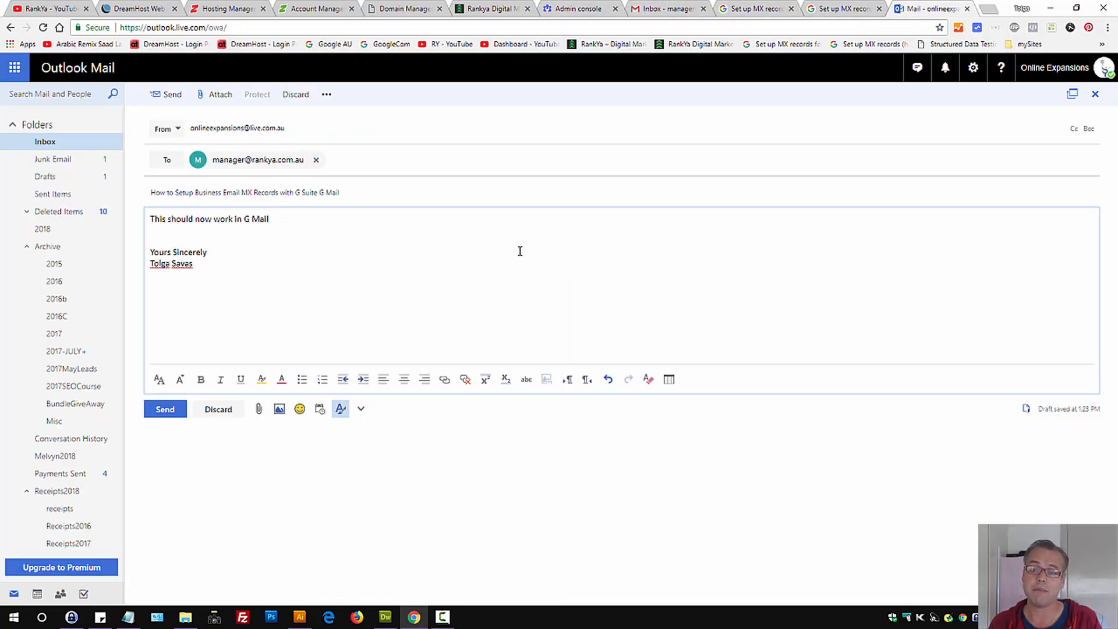
pyautogui.click(165, 410)
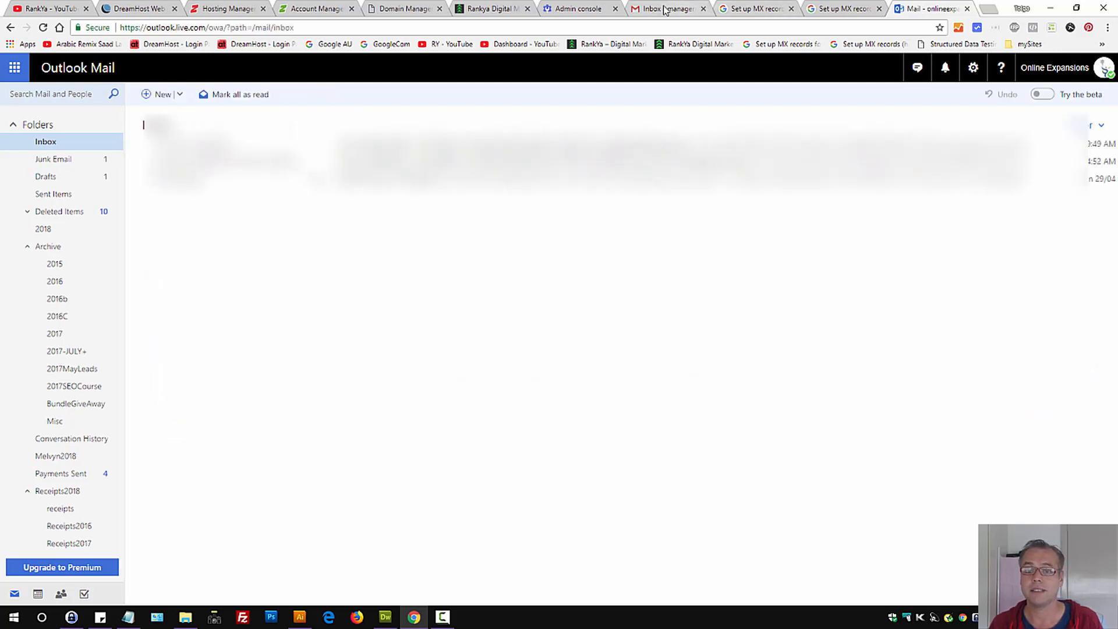
# - Switch to Gmail, refresh the inbox, open the test message sent from Outlook, and mark it as trusted
pyautogui.click(666, 8)
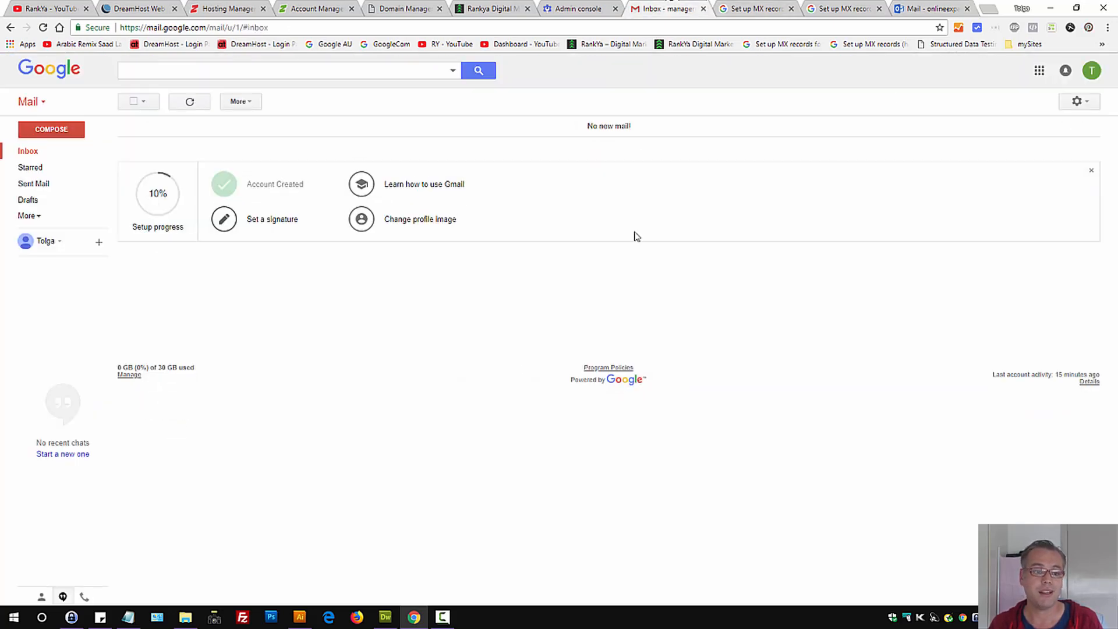
pyautogui.click(24, 152)
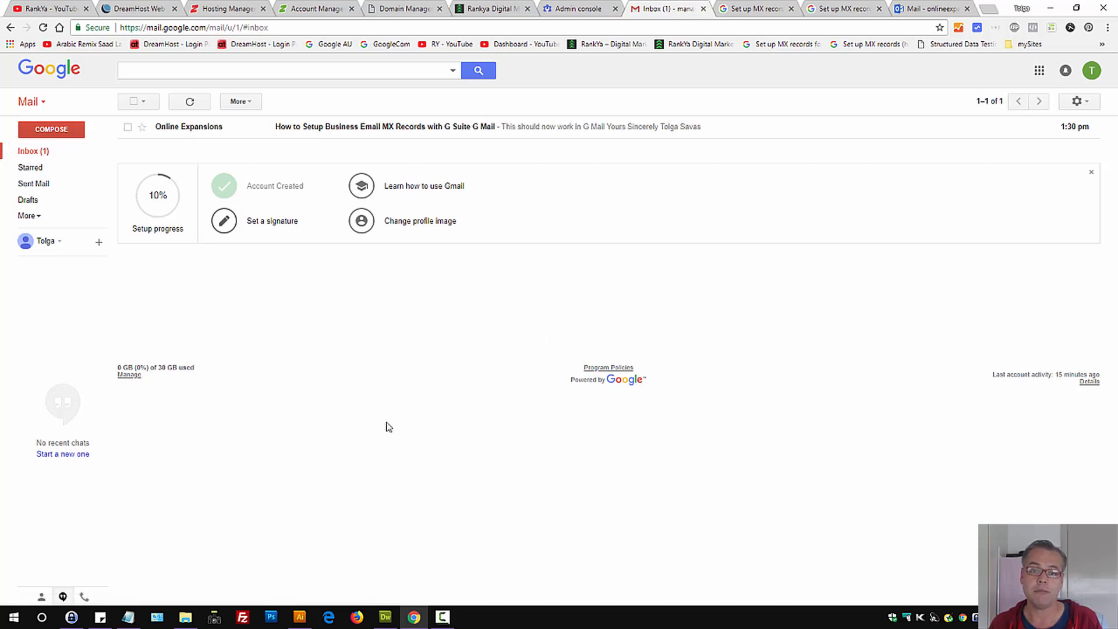
pyautogui.click(334, 134)
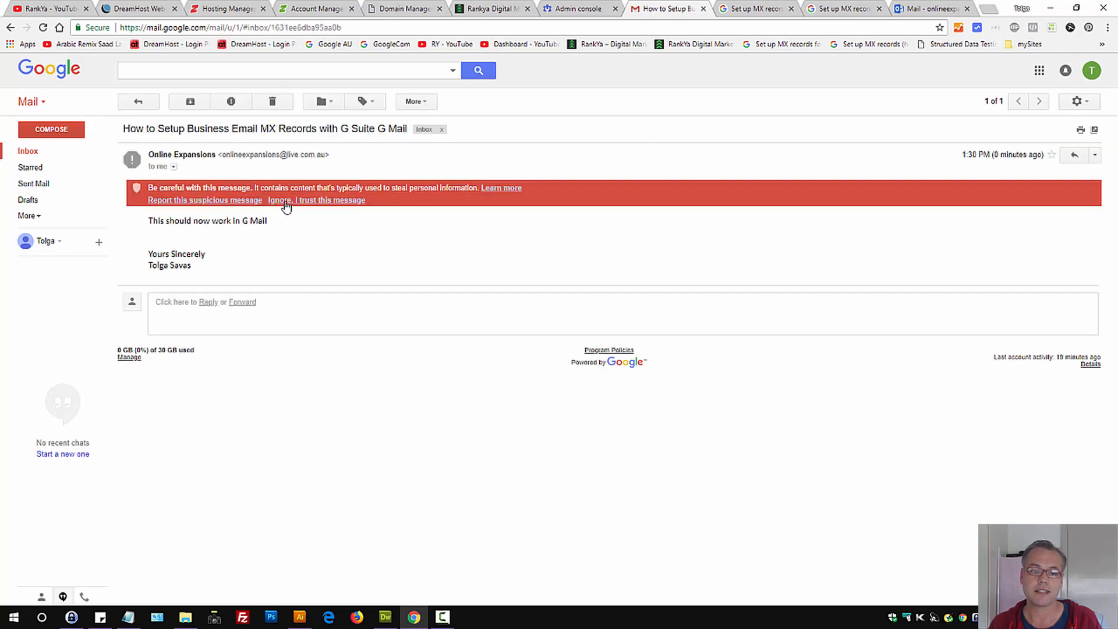
pyautogui.click(291, 201)
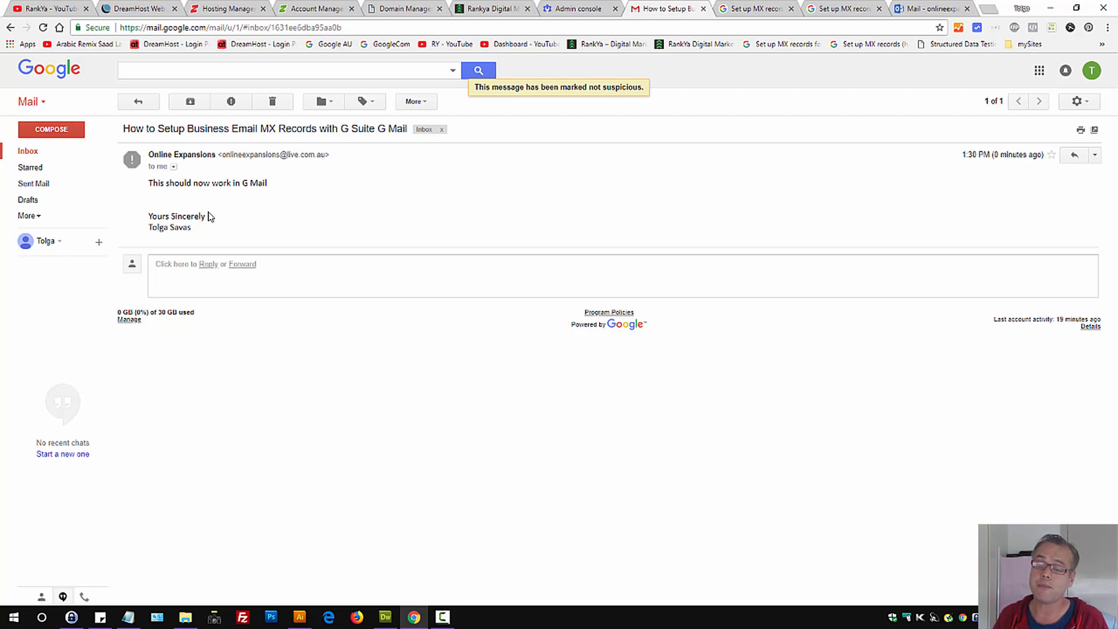
# - Switch to the RankYa channel page on YouTube
pyautogui.hotkey('ctrl', '1')
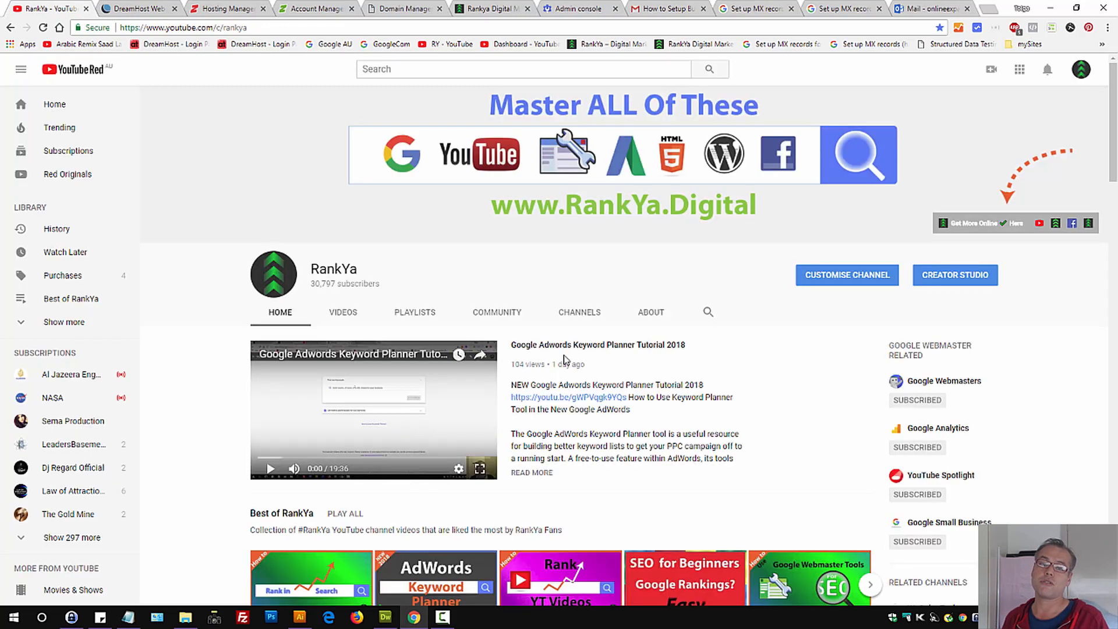